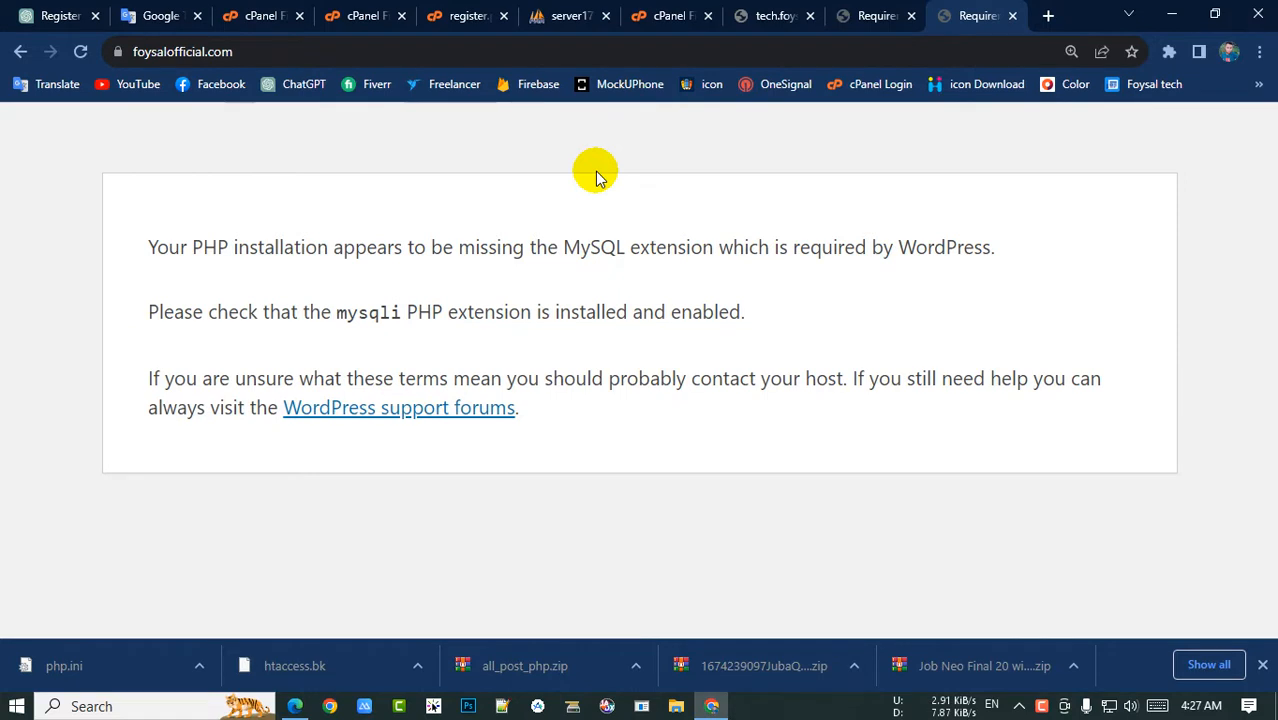
Zoom the foysalofficial.com page out slightly and read the error about the PHP MySQL extension.
{"action": "key", "text": "ctrl+minus"}
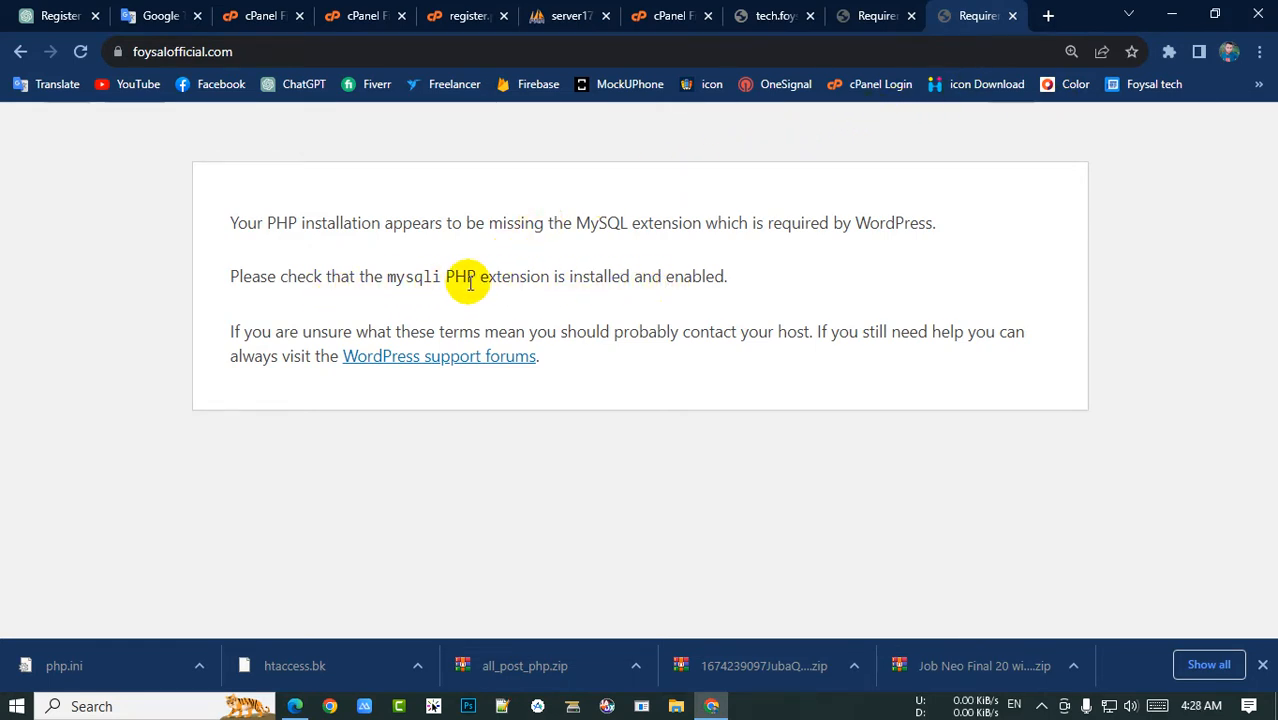
{"action": "left_click_drag", "start_coordinate": [446, 277], "coordinate": [572, 277]}
{"action": "left_click", "coordinate": [770, 287]}
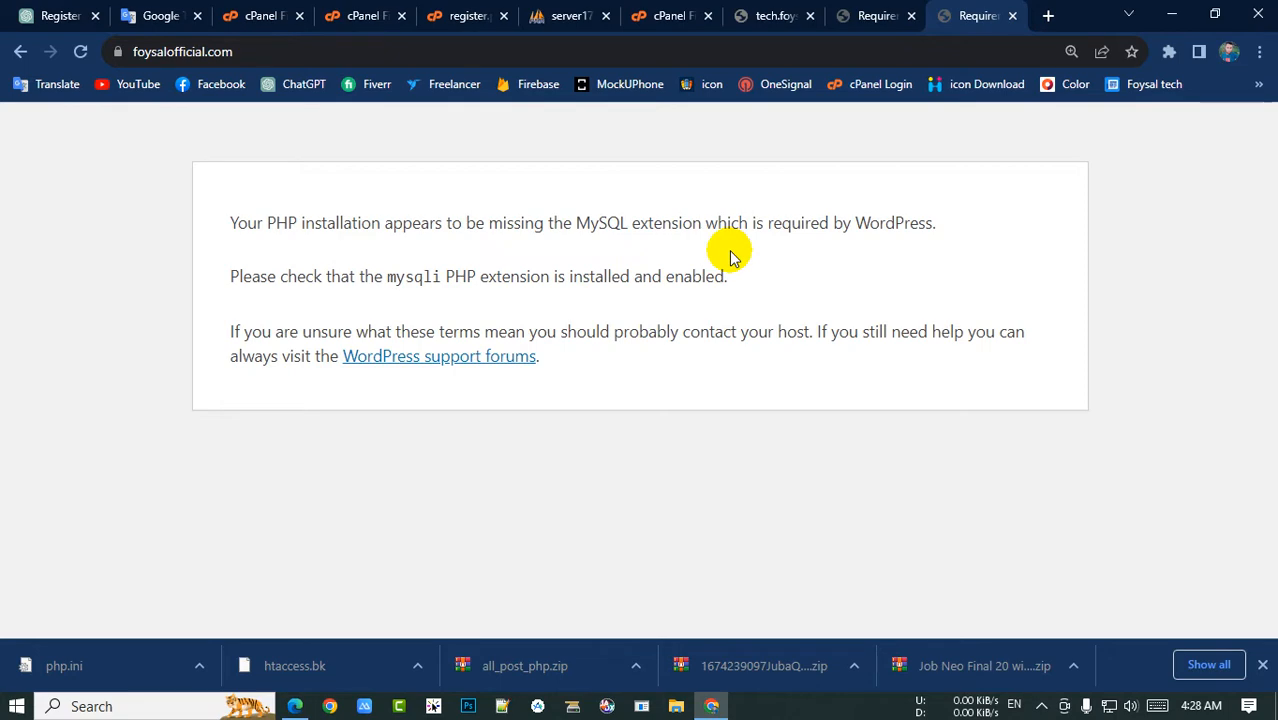
Check the open cPanel and File Manager pages, and open the cPanel Tools home page in a new browser tab.
{"action": "left_click", "coordinate": [262, 15]}
{"action": "left_click", "coordinate": [363, 17]}
{"action": "left_click", "coordinate": [488, 17]}
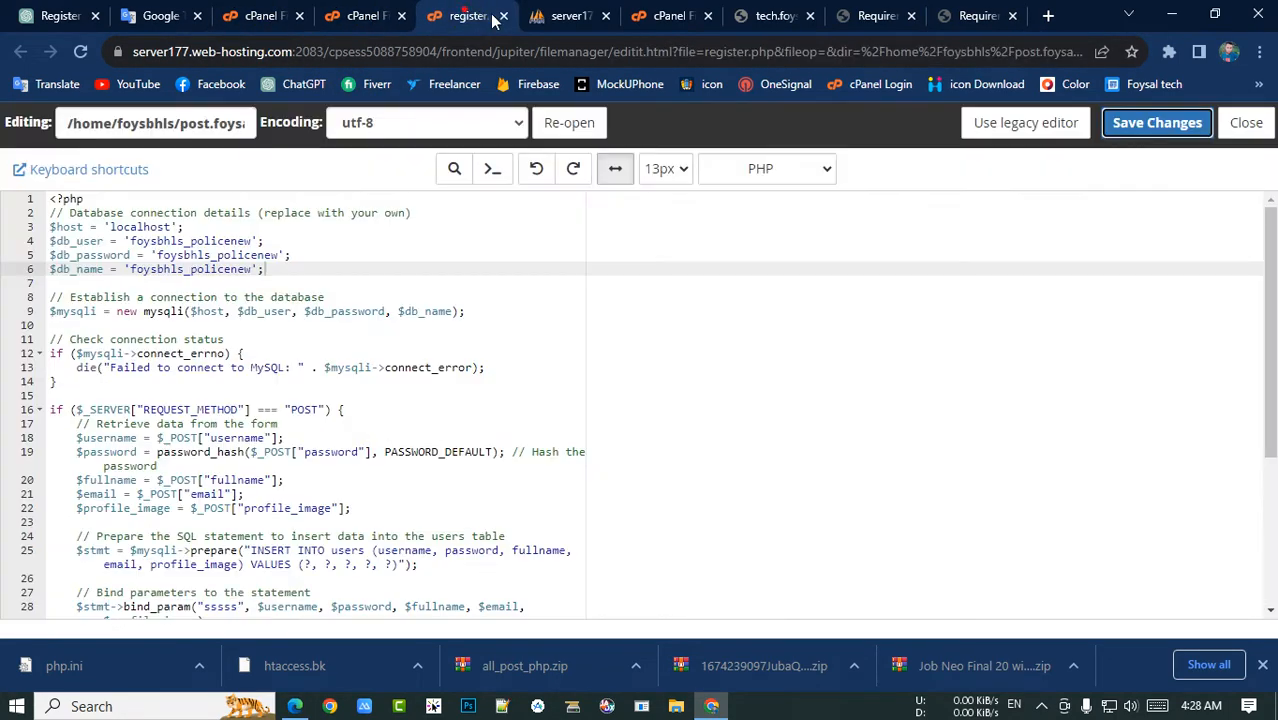
{"action": "left_click", "coordinate": [563, 18]}
{"action": "left_click", "coordinate": [670, 17]}
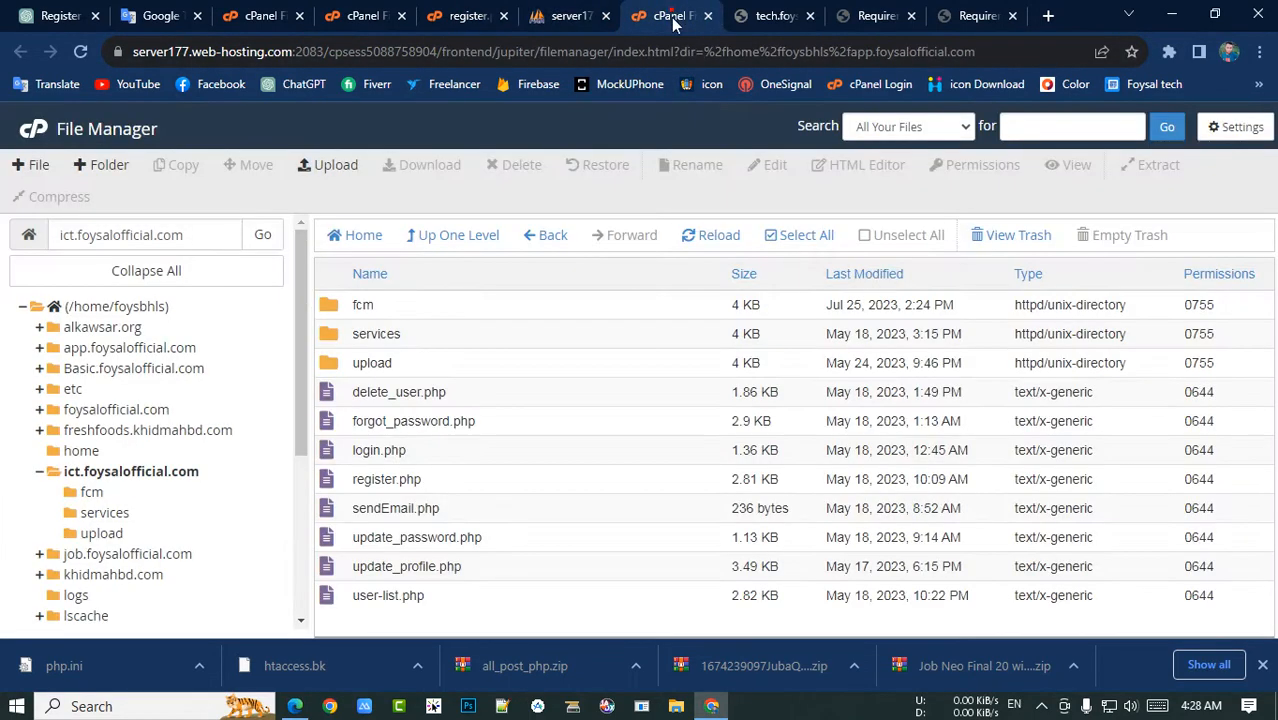
{"action": "left_click", "coordinate": [1048, 15]}
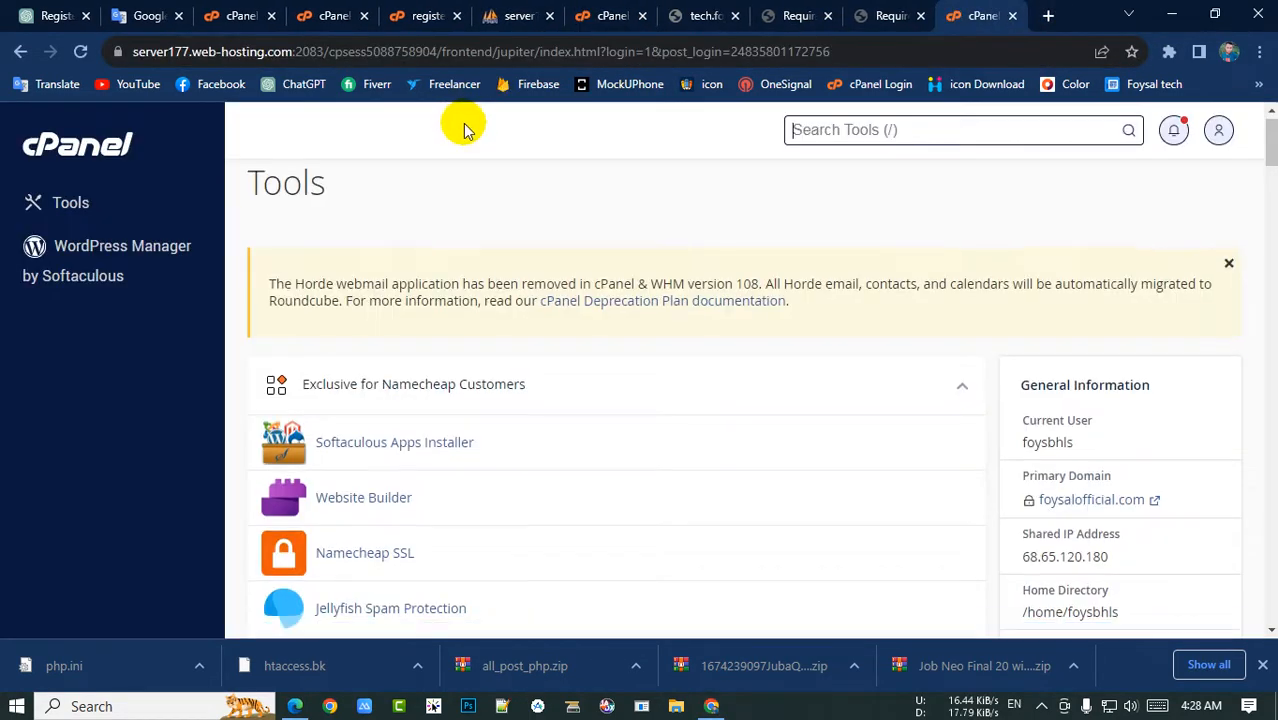
Look through the cPanel tools list, including the Namecheap, Softaculous and Files sections, for the PHP settings.
{"action": "scroll", "coordinate": [470, 170], "scroll_direction": "down", "scroll_amount": 7}
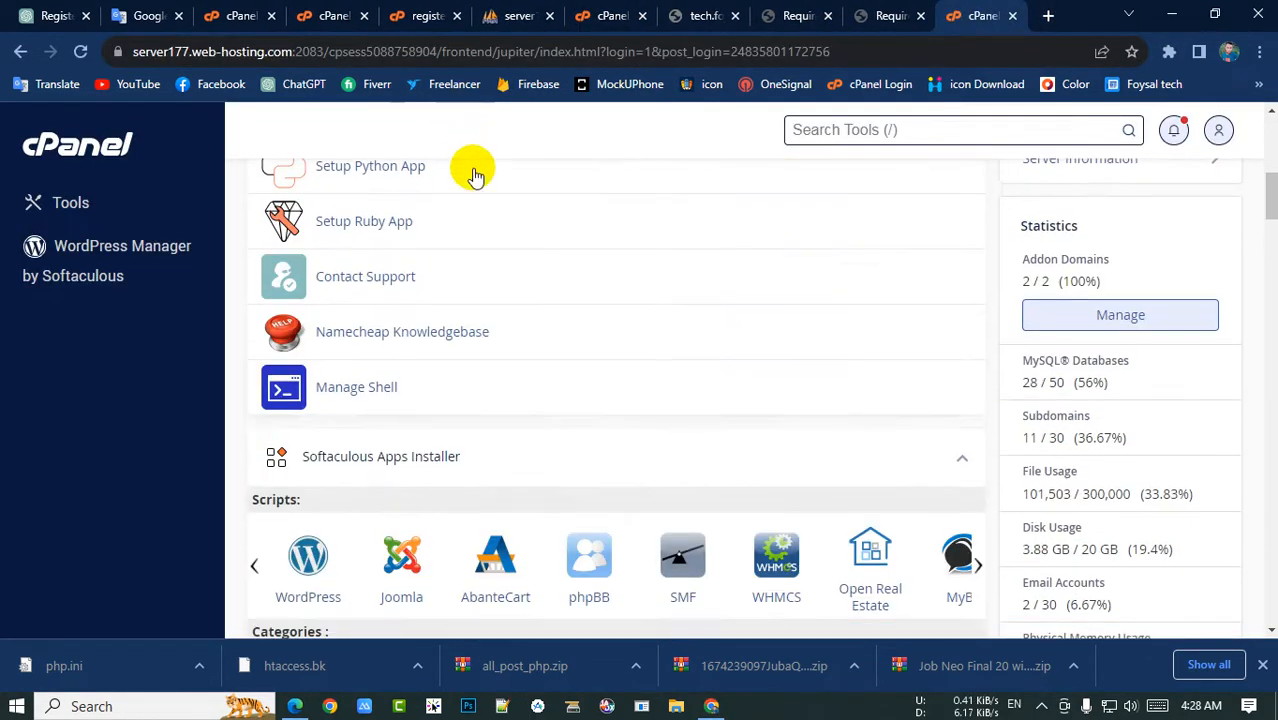
{"action": "scroll", "coordinate": [516, 255], "scroll_direction": "down", "scroll_amount": 3}
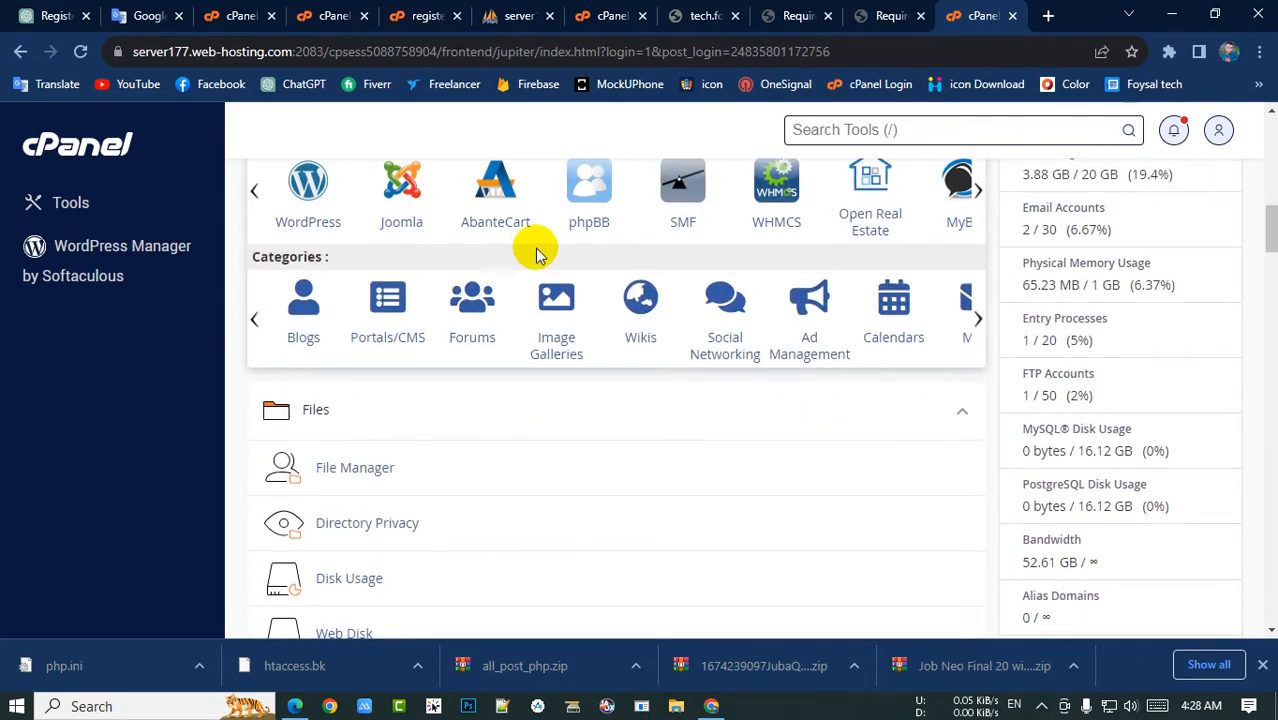
{"action": "scroll", "coordinate": [515, 410], "scroll_direction": "down", "scroll_amount": 1}
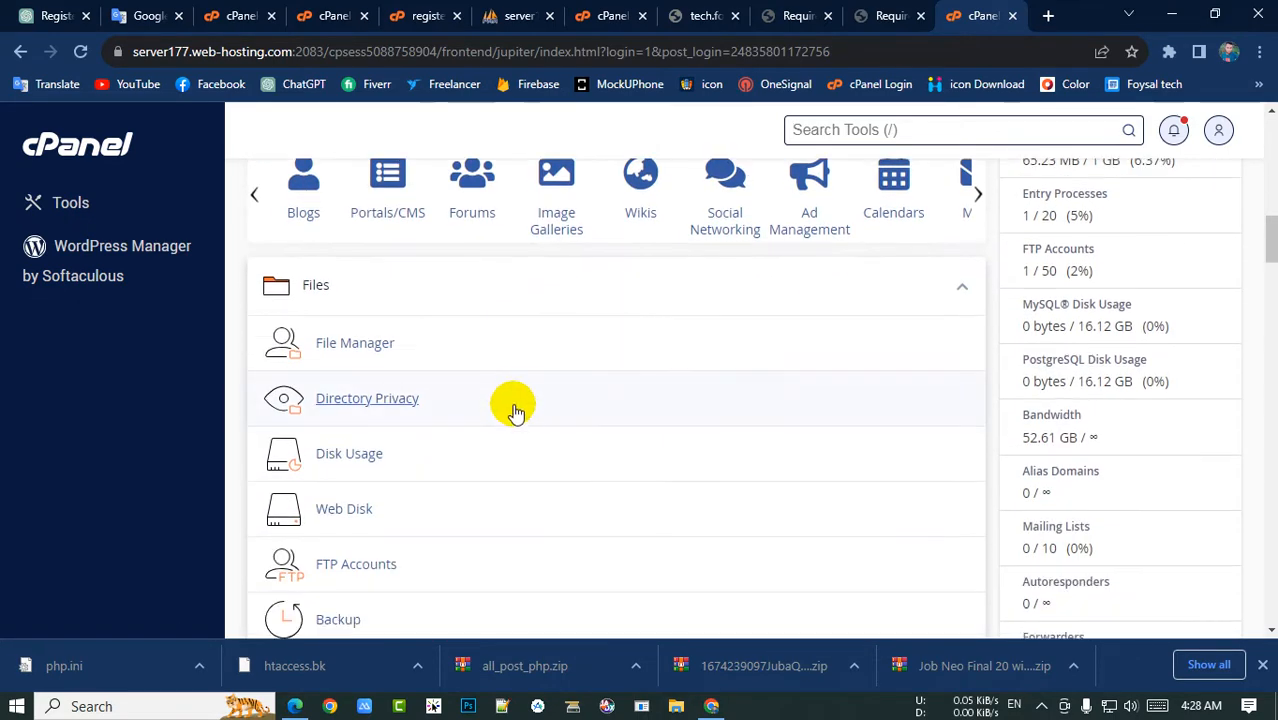
{"action": "scroll", "coordinate": [514, 410], "scroll_direction": "down", "scroll_amount": 3}
{"action": "scroll", "coordinate": [500, 378], "scroll_direction": "up", "scroll_amount": 10}
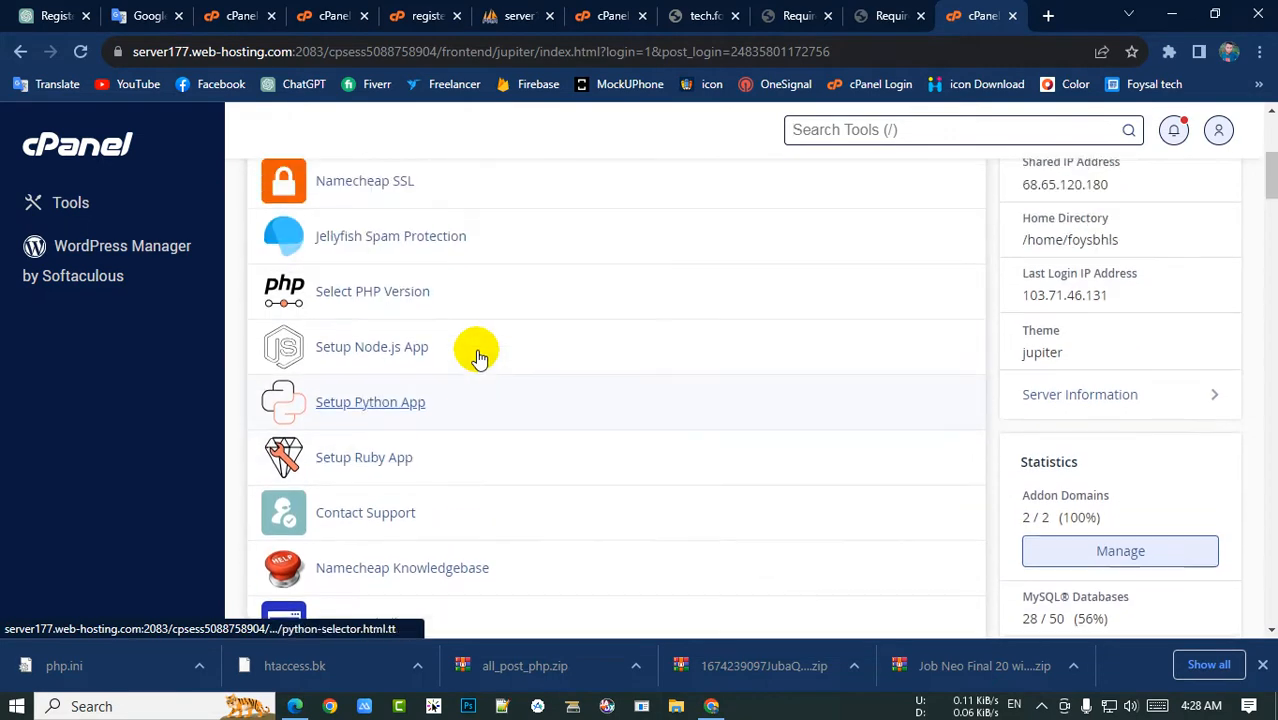
{"action": "scroll", "coordinate": [476, 357], "scroll_direction": "up", "scroll_amount": 1}
{"action": "scroll", "coordinate": [465, 320], "scroll_direction": "down", "scroll_amount": 1}
{"action": "scroll", "coordinate": [470, 330], "scroll_direction": "up", "scroll_amount": 1}
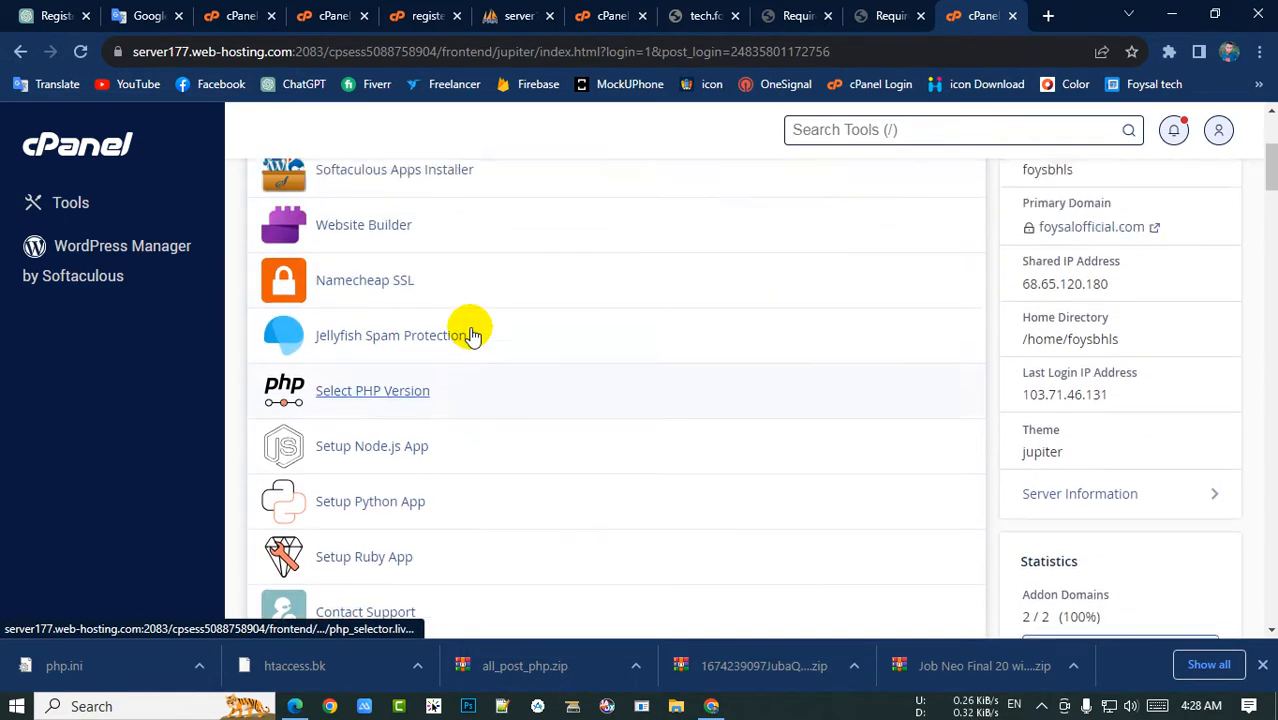
{"action": "scroll", "coordinate": [473, 335], "scroll_direction": "up", "scroll_amount": 3}
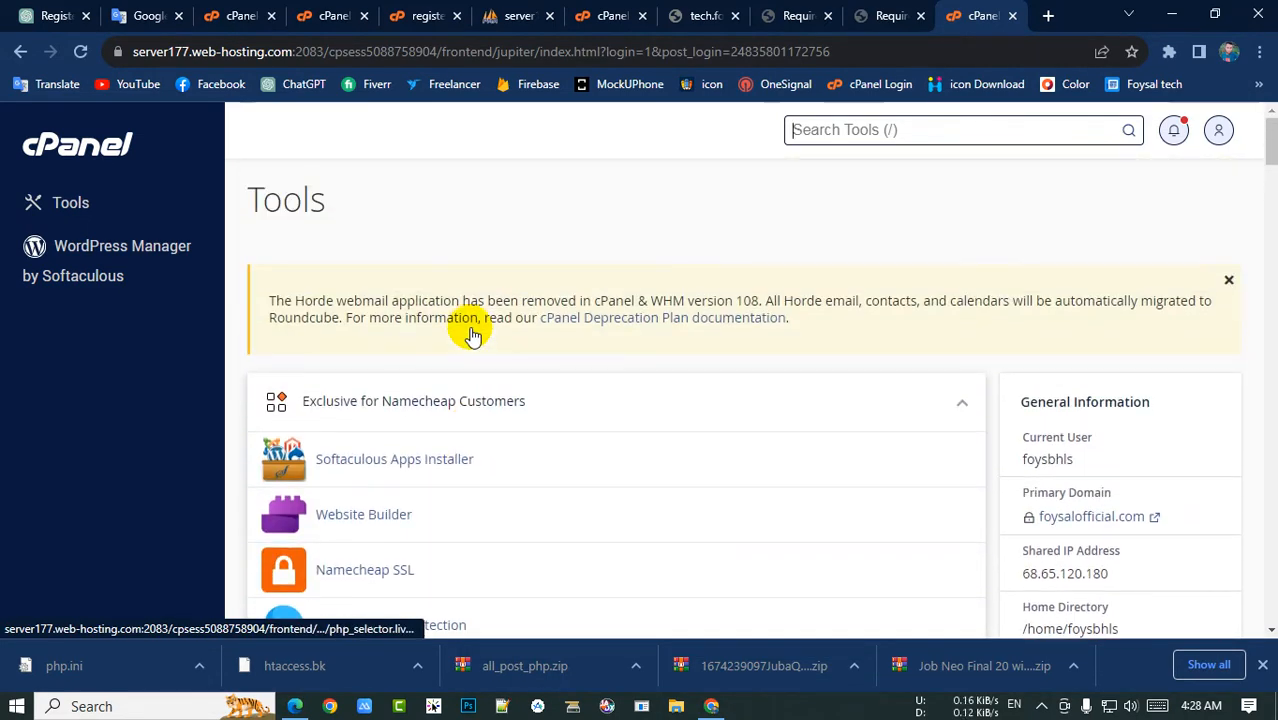
Search the cPanel tools for "php" and open Select PHP Version.
{"action": "left_click", "coordinate": [840, 137]}
{"action": "type", "text": "php"}
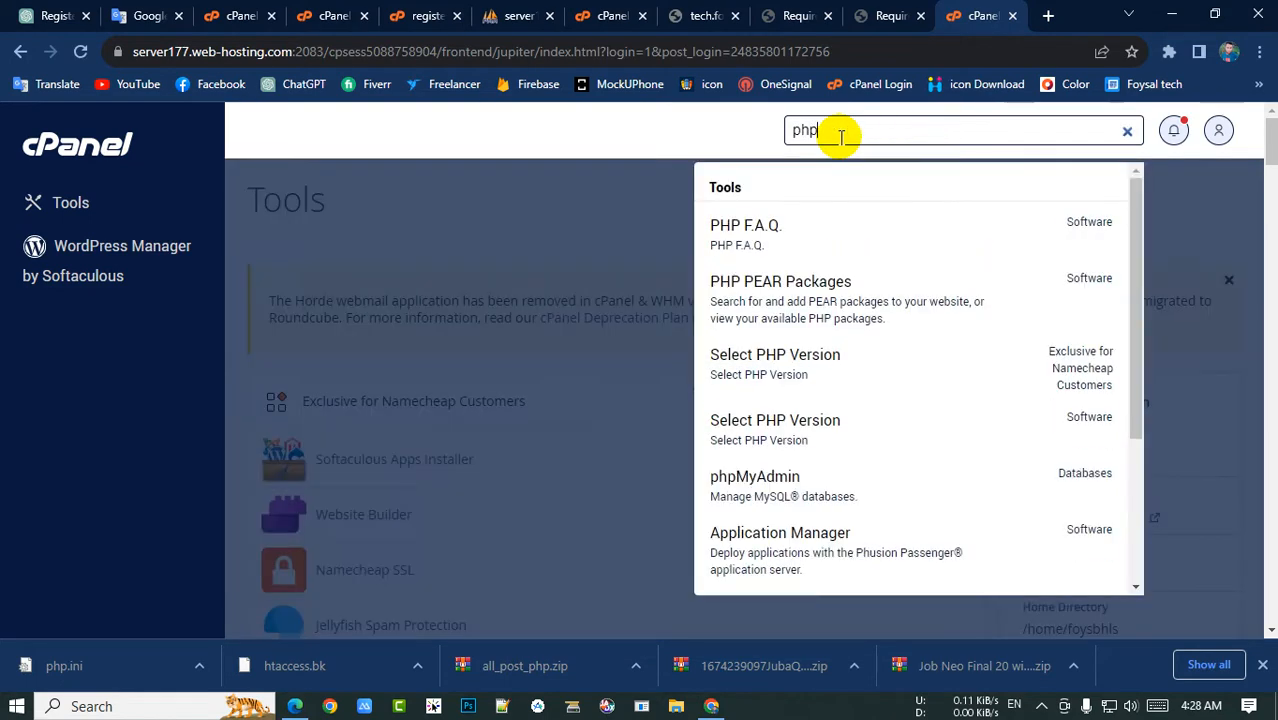
{"action": "left_click", "coordinate": [822, 340]}
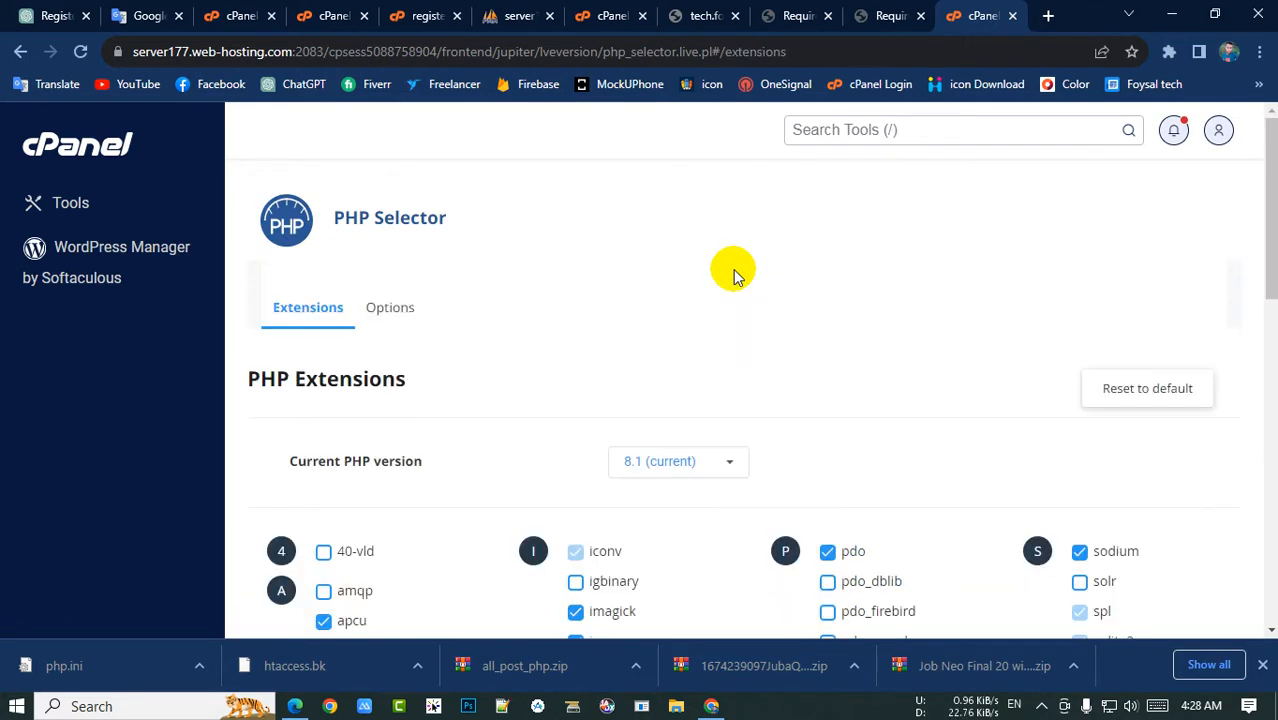
Examine the nd_mysqli and nd_pdo_mysql entries in the PHP extensions list to check whether they are enabled.
{"action": "scroll", "coordinate": [733, 270], "scroll_direction": "down", "scroll_amount": 6}
{"action": "scroll", "coordinate": [690, 275], "scroll_direction": "down", "scroll_amount": 3}
{"action": "scroll", "coordinate": [680, 310], "scroll_direction": "up", "scroll_amount": 3}
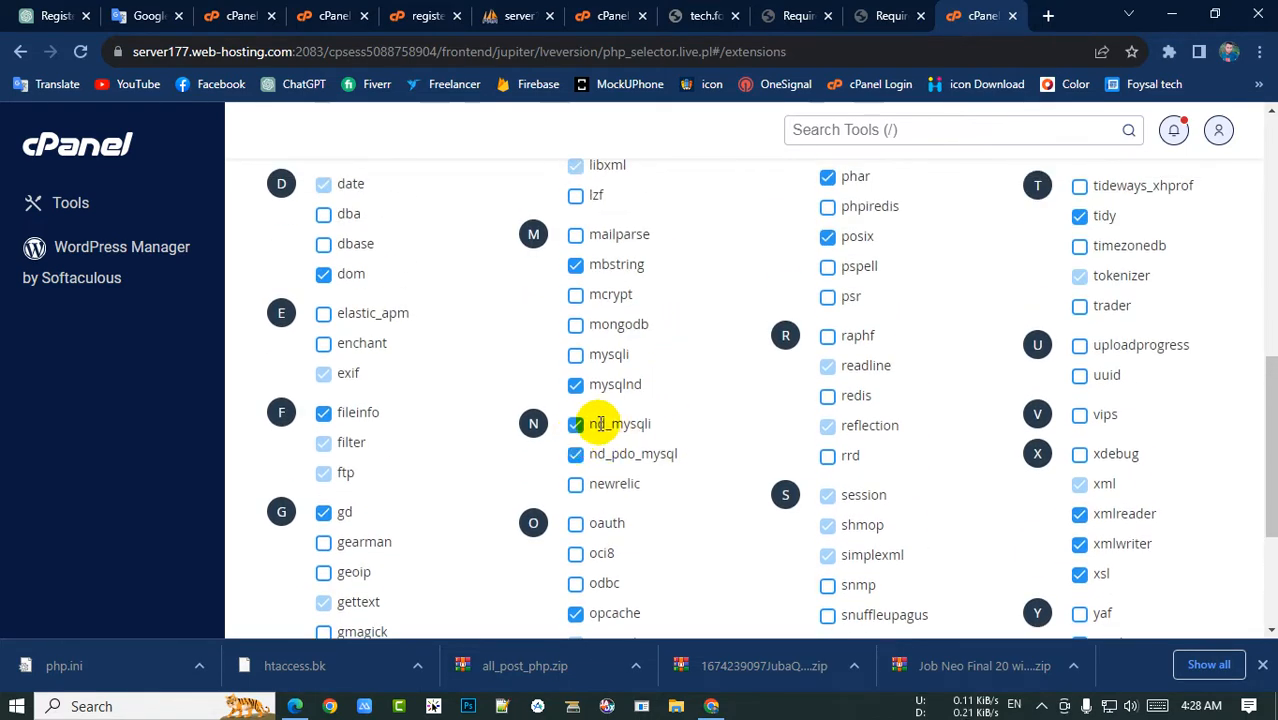
{"action": "left_click_drag", "start_coordinate": [631, 456], "coordinate": [589, 456]}
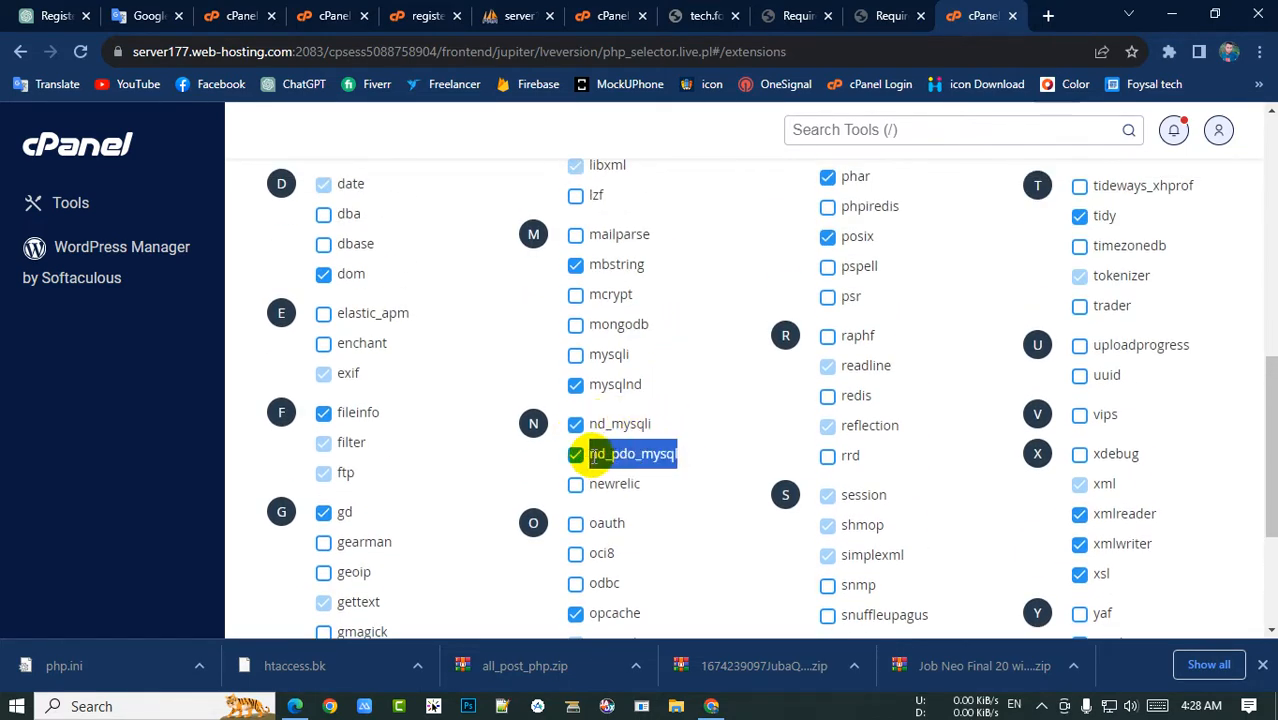
{"action": "left_click_drag", "start_coordinate": [654, 424], "coordinate": [588, 424]}
{"action": "left_click", "coordinate": [652, 420]}
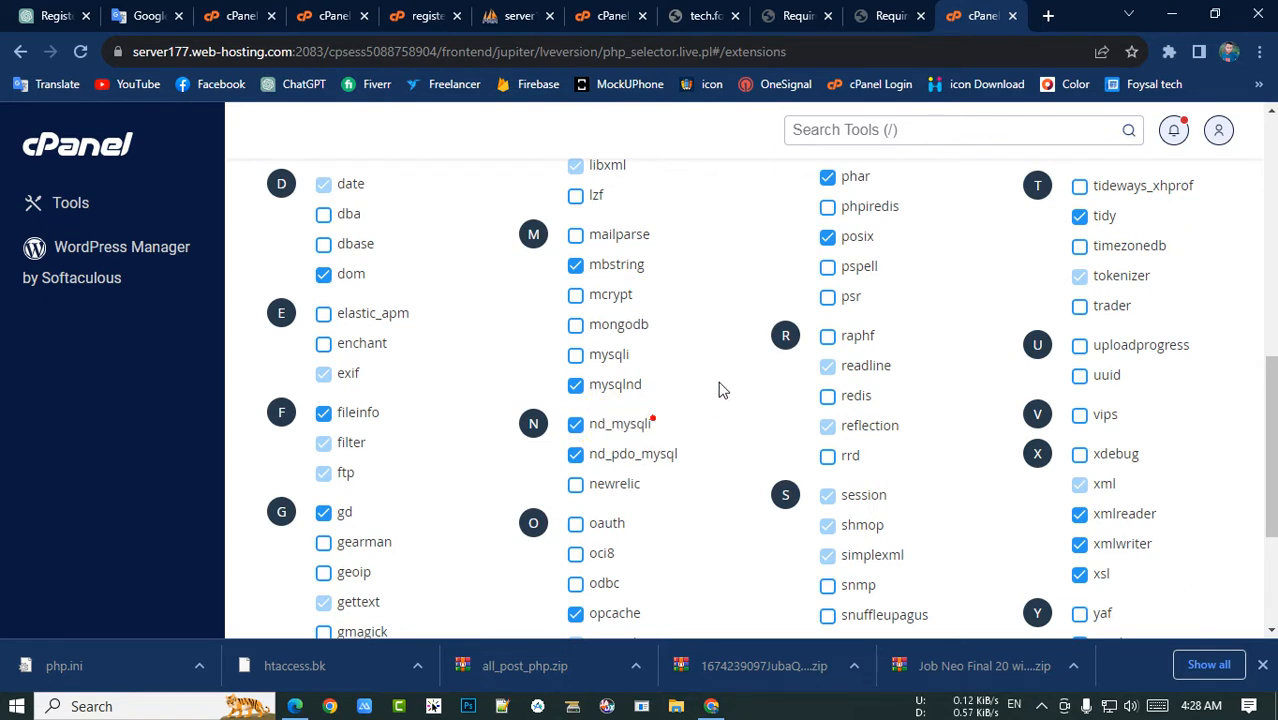
Reload foysalofficial.com and reread the line about the mysqli PHP extension.
{"action": "left_click", "coordinate": [900, 10]}
{"action": "left_click", "coordinate": [403, 45]}
{"action": "key", "text": "Return"}
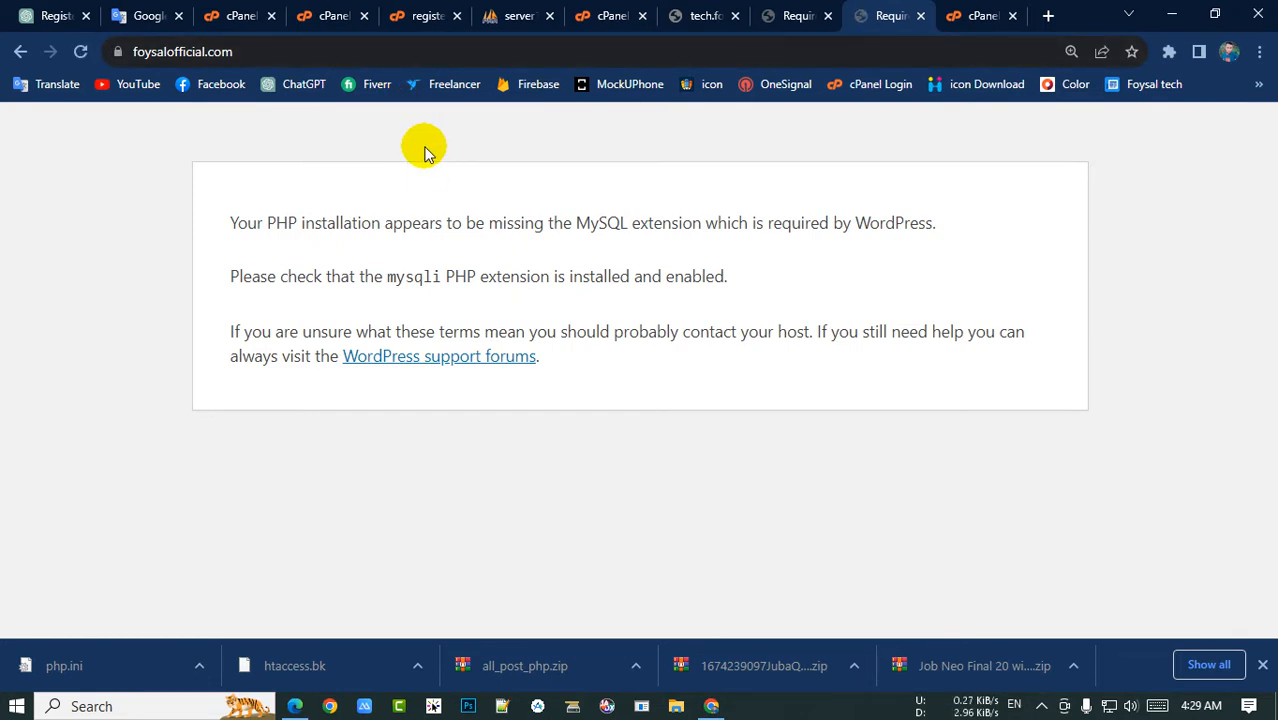
{"action": "left_click_drag", "start_coordinate": [238, 276], "coordinate": [714, 320]}
{"action": "left_click", "coordinate": [767, 265]}
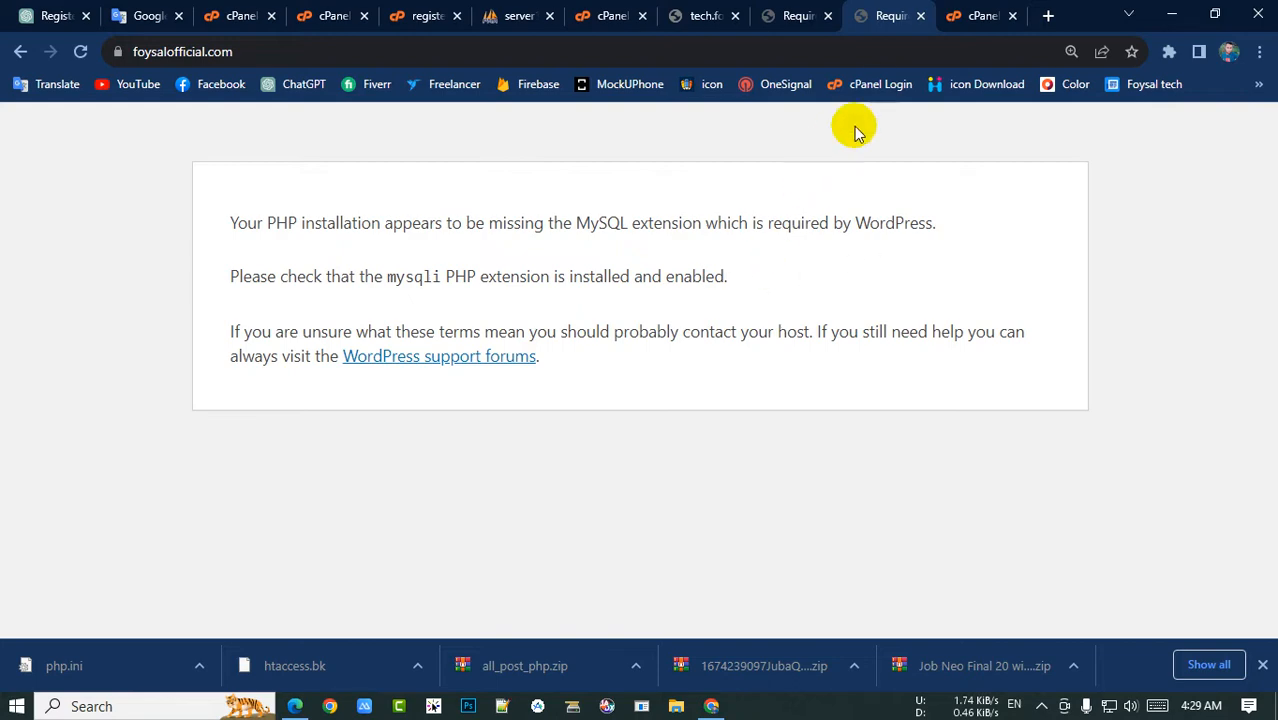
Return to the cPanel Tools page, open File Manager and go into the public_html folder.
{"action": "left_click", "coordinate": [953, 18]}
{"action": "scroll", "coordinate": [462, 242], "scroll_direction": "up", "scroll_amount": 7}
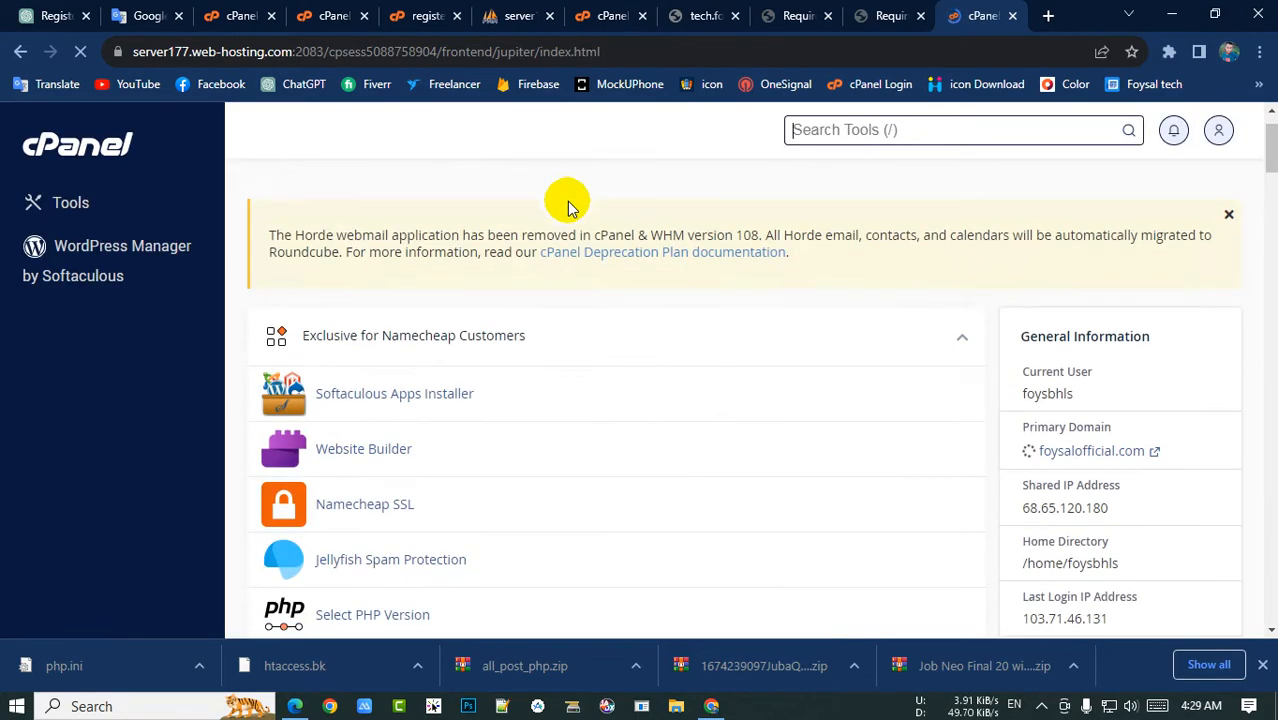
{"action": "scroll", "coordinate": [551, 229], "scroll_direction": "down", "scroll_amount": 8}
{"action": "scroll", "coordinate": [503, 272], "scroll_direction": "down", "scroll_amount": 6}
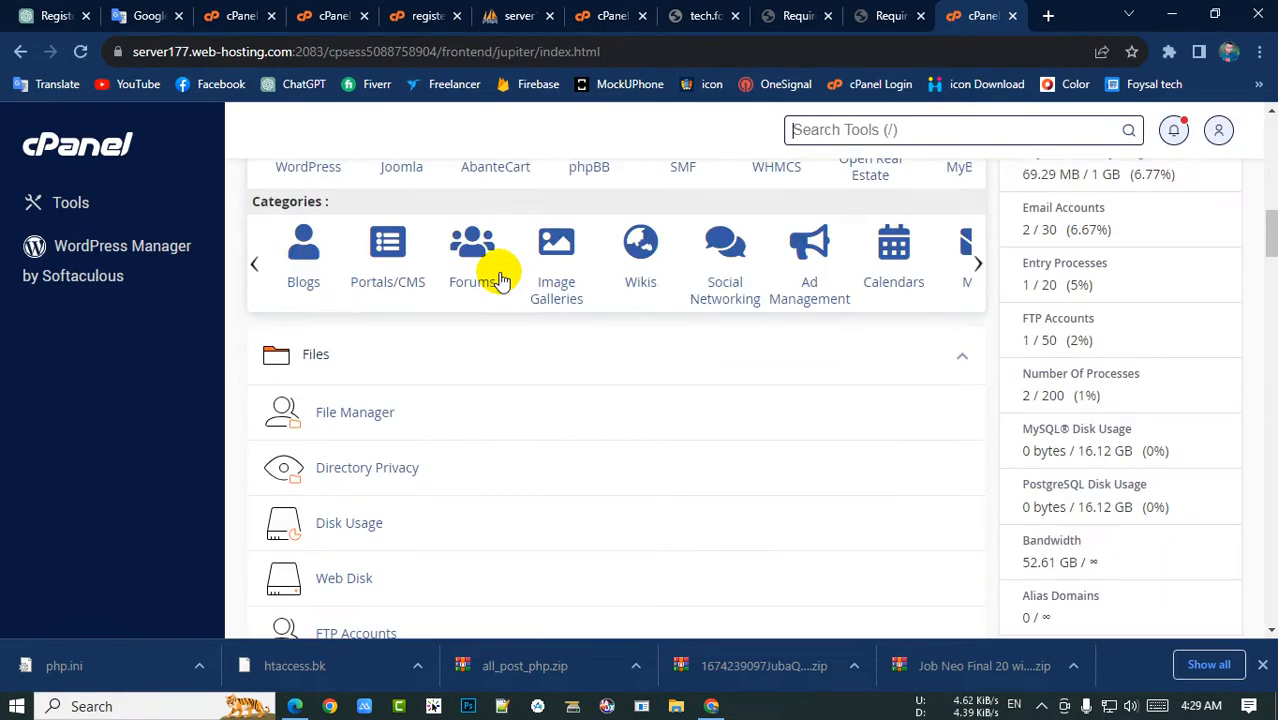
{"action": "scroll", "coordinate": [458, 301], "scroll_direction": "up", "scroll_amount": 8}
{"action": "scroll", "coordinate": [462, 302], "scroll_direction": "up", "scroll_amount": 15}
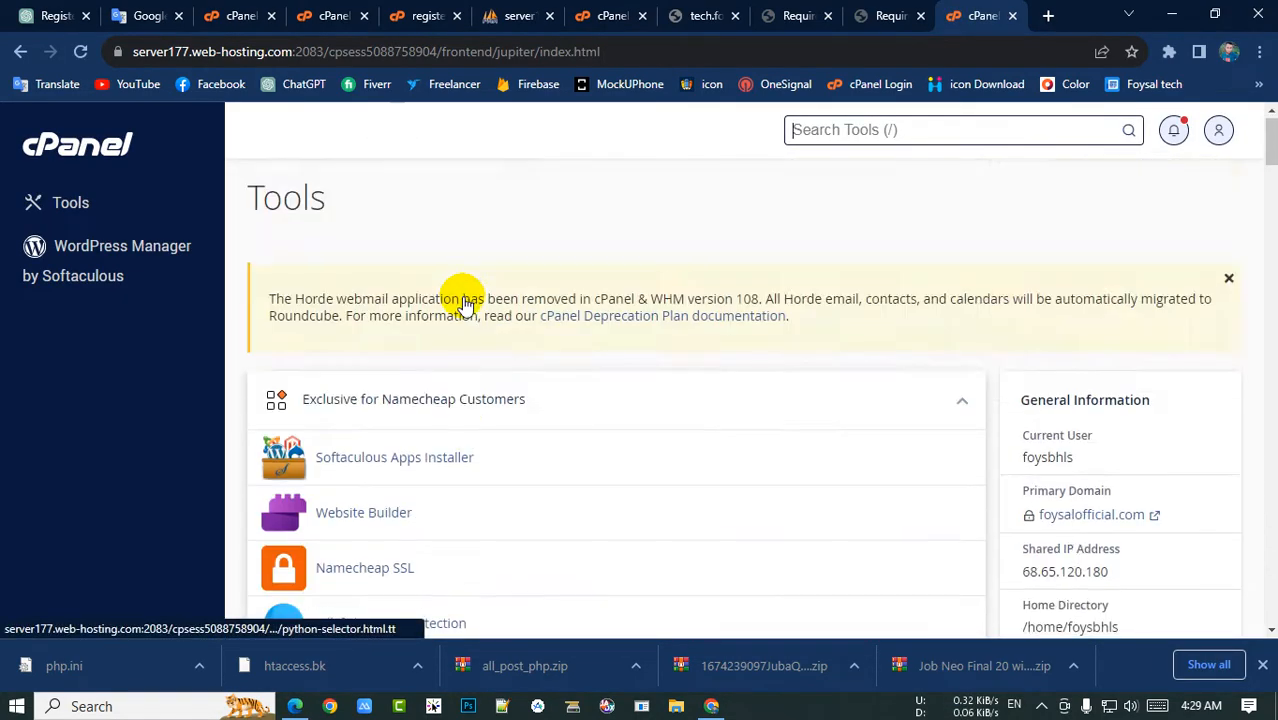
{"action": "scroll", "coordinate": [462, 302], "scroll_direction": "down", "scroll_amount": 20}
{"action": "scroll", "coordinate": [418, 309], "scroll_direction": "up", "scroll_amount": 1}
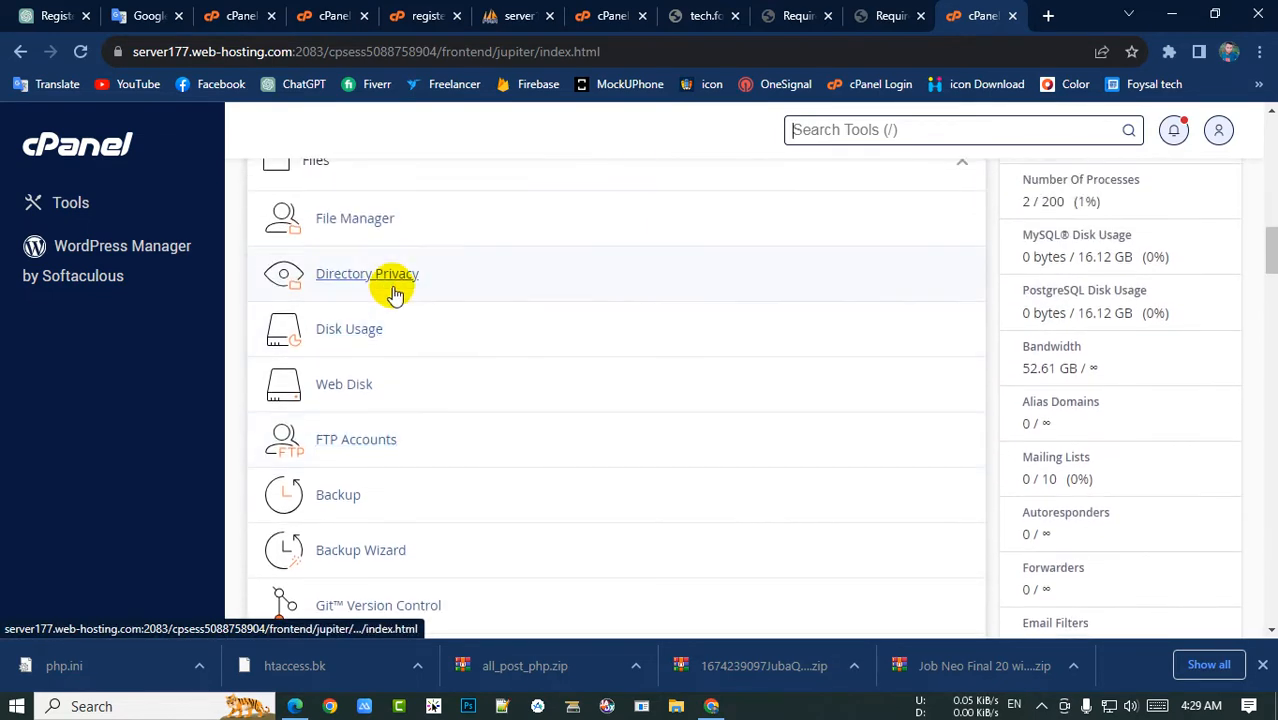
{"action": "left_click", "coordinate": [365, 222]}
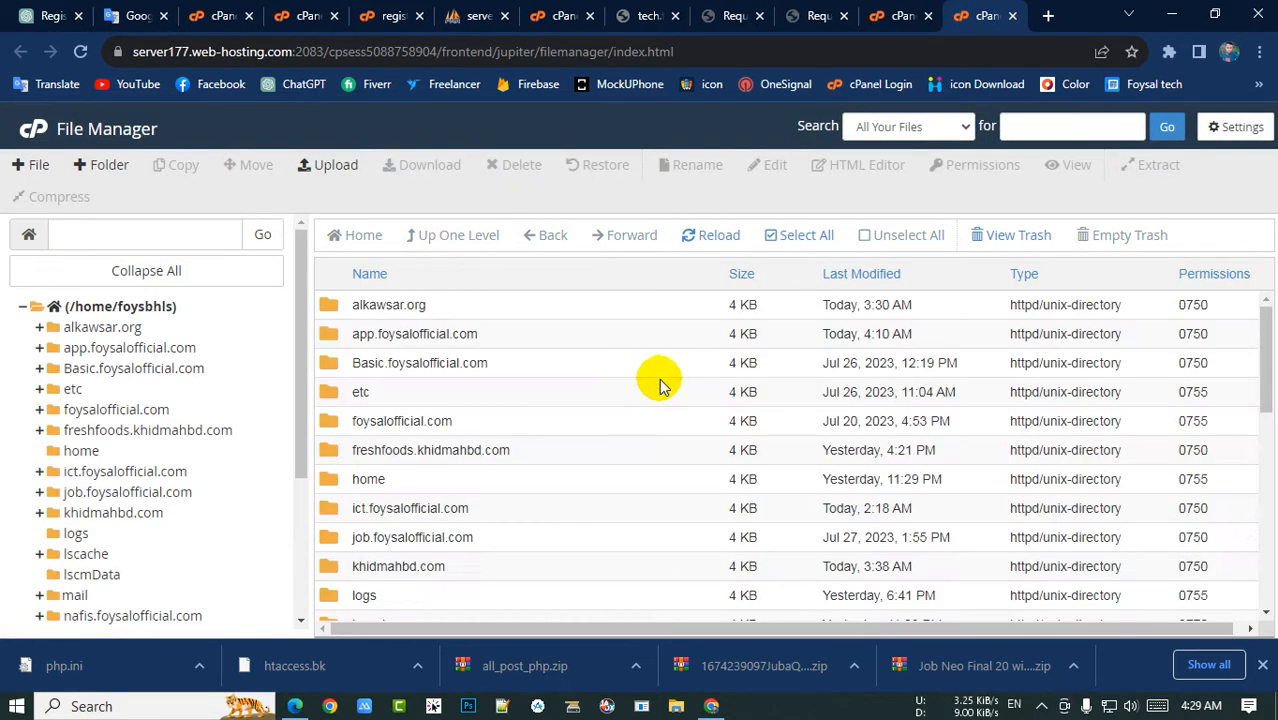
{"action": "scroll", "coordinate": [560, 365], "scroll_direction": "down", "scroll_amount": 4}
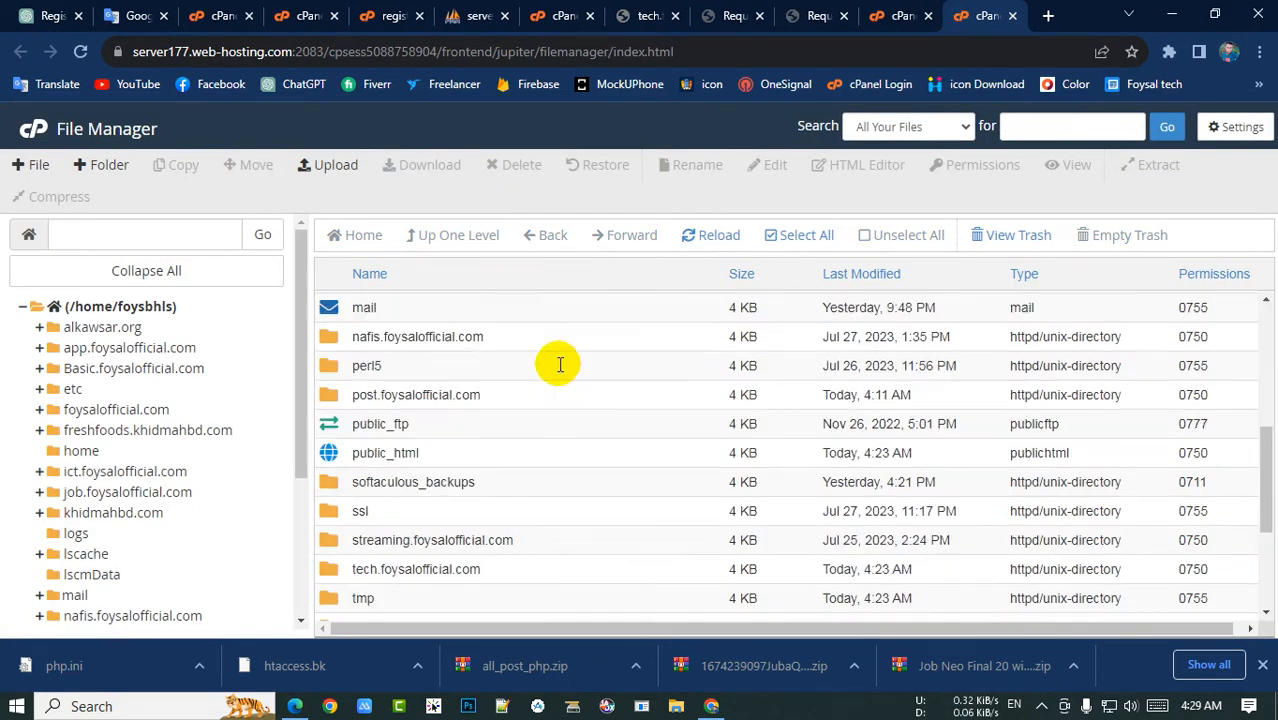
{"action": "double_click", "coordinate": [515, 461]}
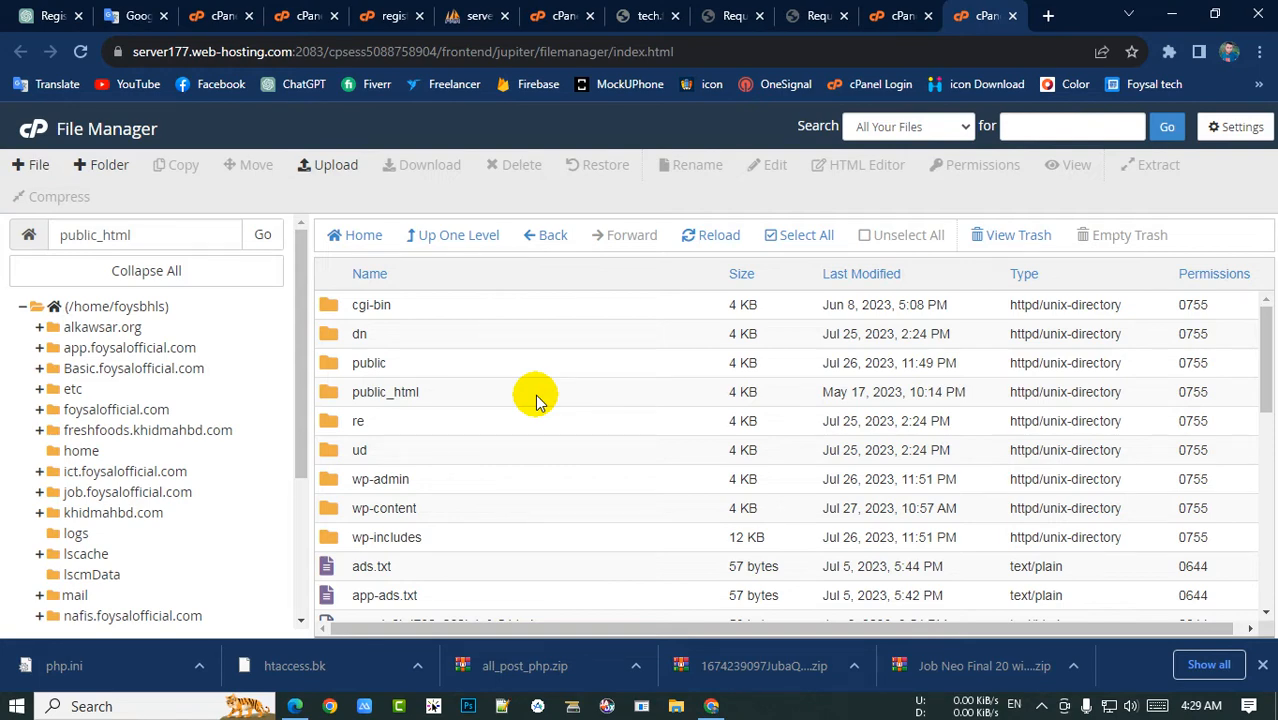
Look through the WordPress files in public_html, including wp-config.php.
{"action": "scroll", "coordinate": [535, 400], "scroll_direction": "down", "scroll_amount": 3}
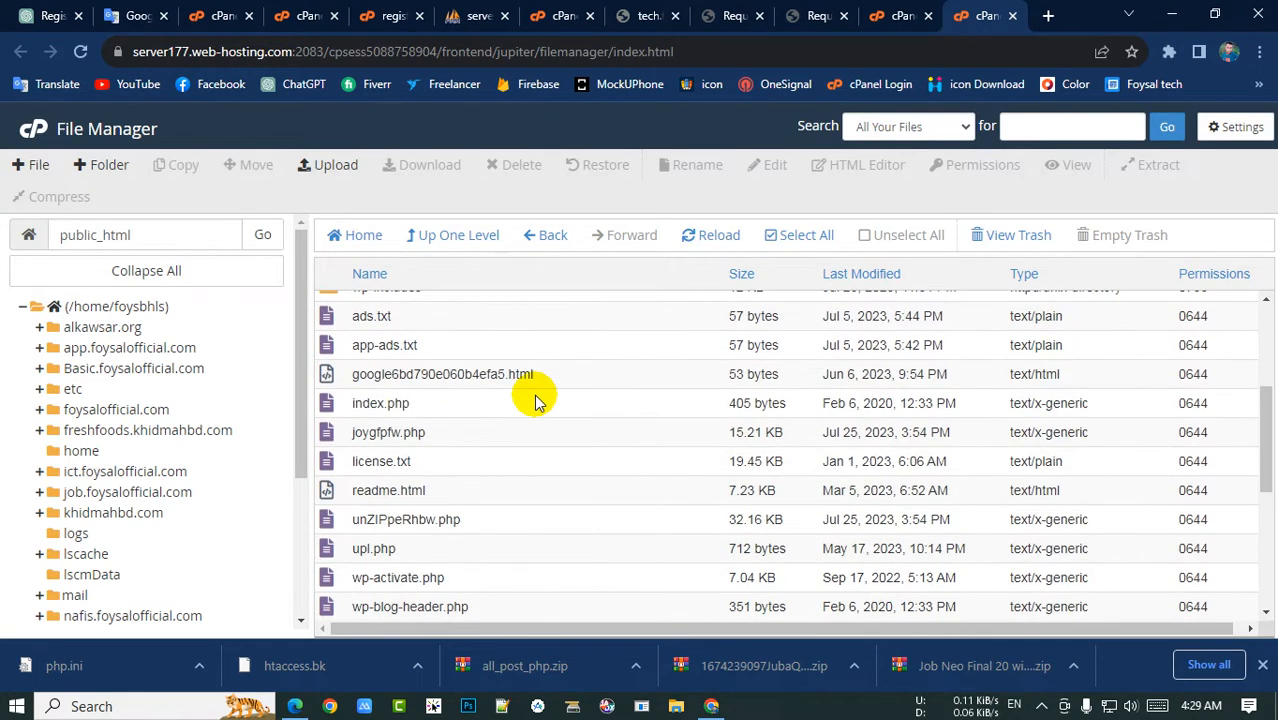
{"action": "scroll", "coordinate": [535, 400], "scroll_direction": "down", "scroll_amount": 3}
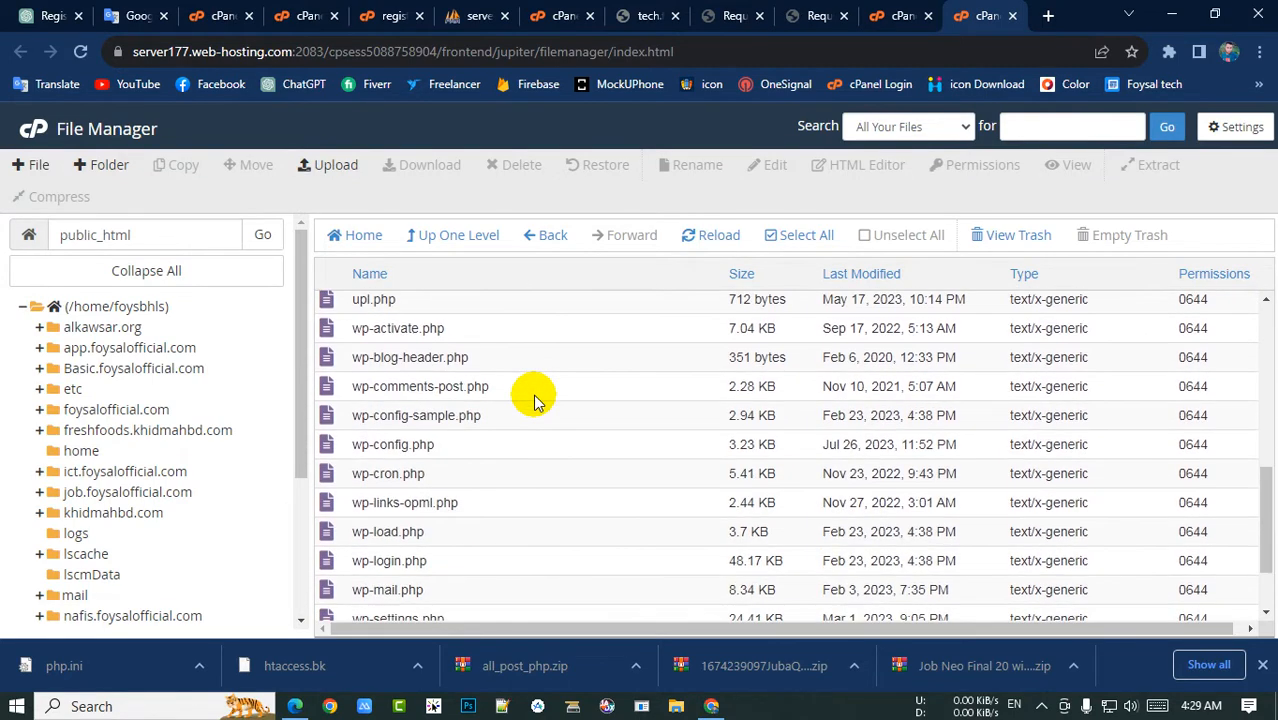
{"action": "left_click", "coordinate": [440, 448]}
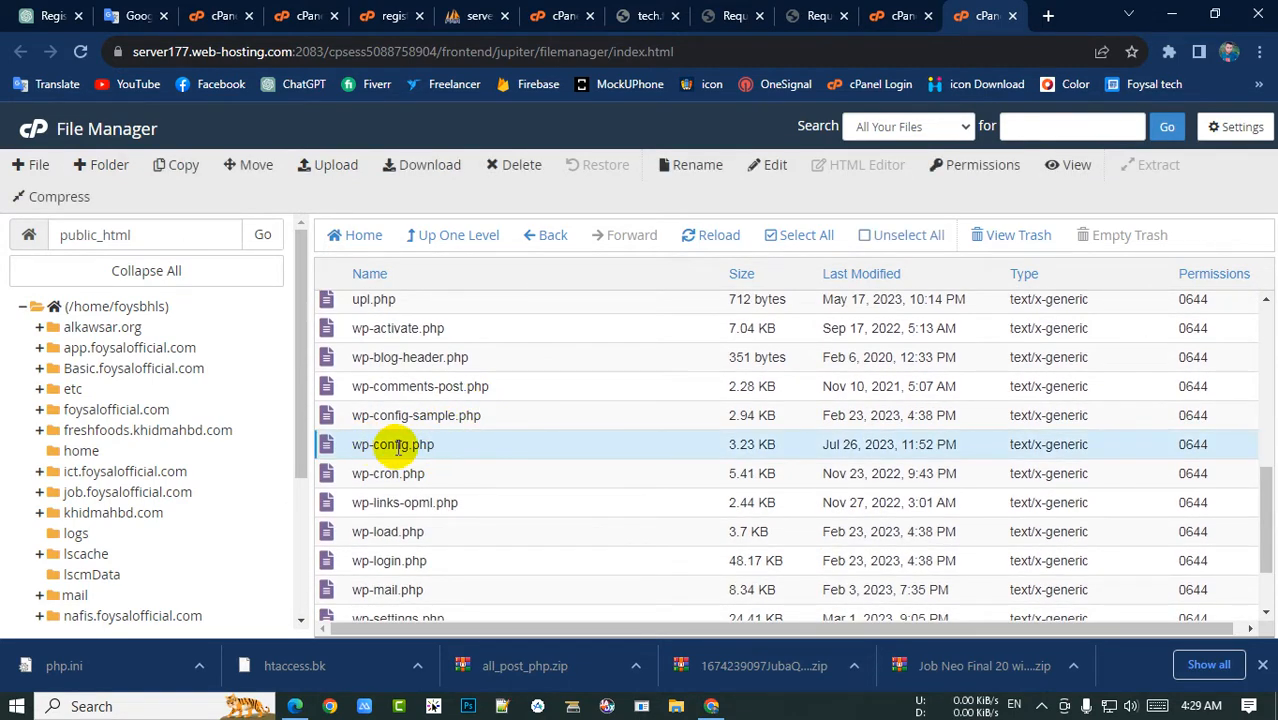
{"action": "left_click", "coordinate": [448, 442]}
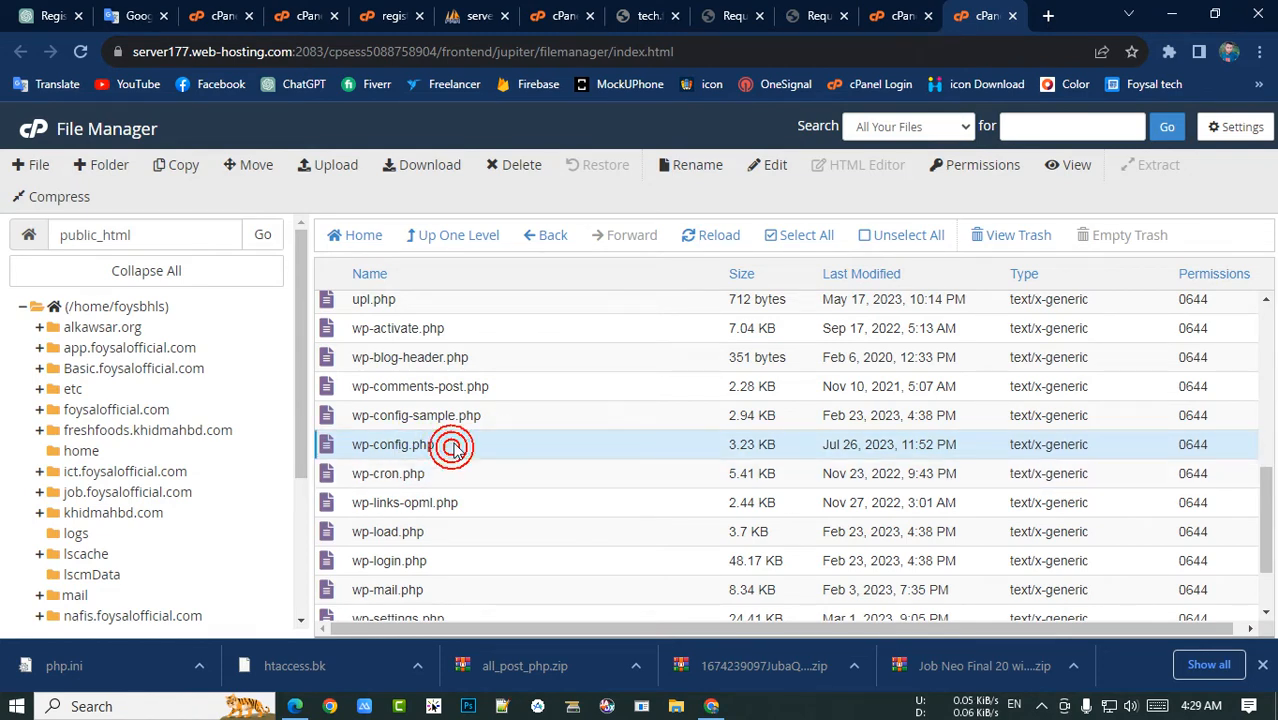
{"action": "scroll", "coordinate": [497, 432], "scroll_direction": "down", "scroll_amount": 3}
{"action": "scroll", "coordinate": [494, 431], "scroll_direction": "up", "scroll_amount": 10}
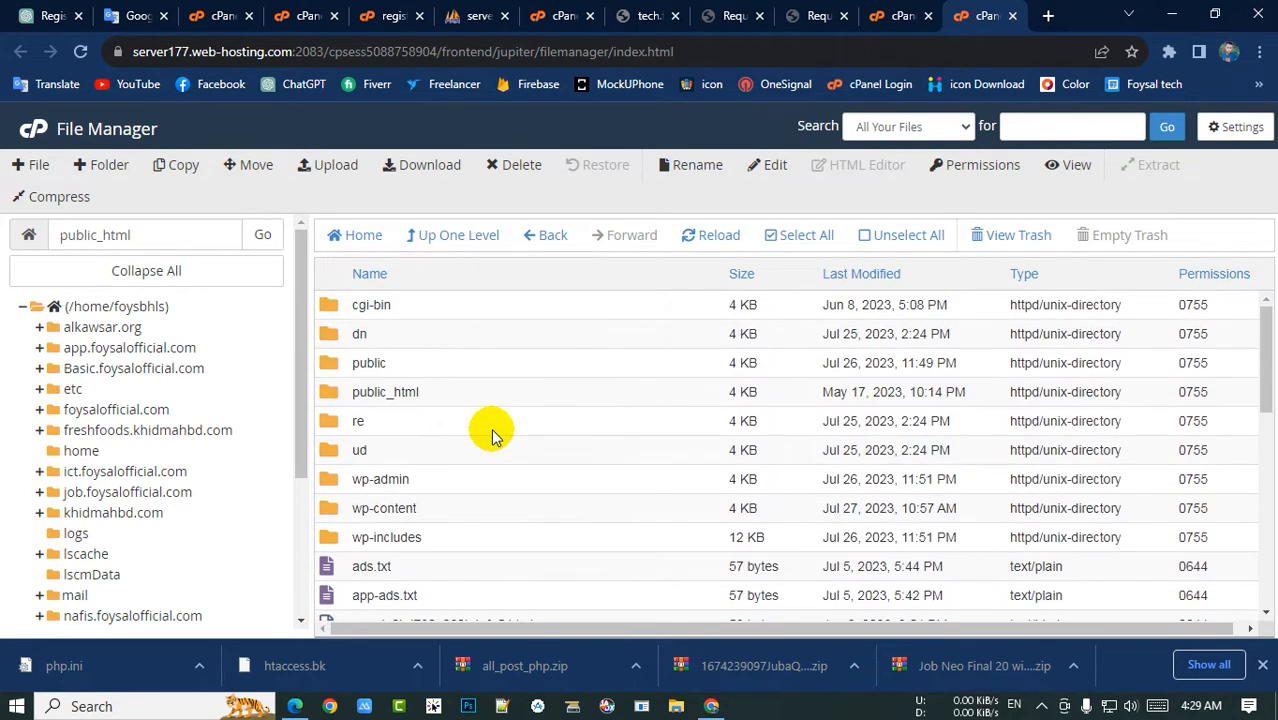
{"action": "scroll", "coordinate": [492, 430], "scroll_direction": "down", "scroll_amount": 3}
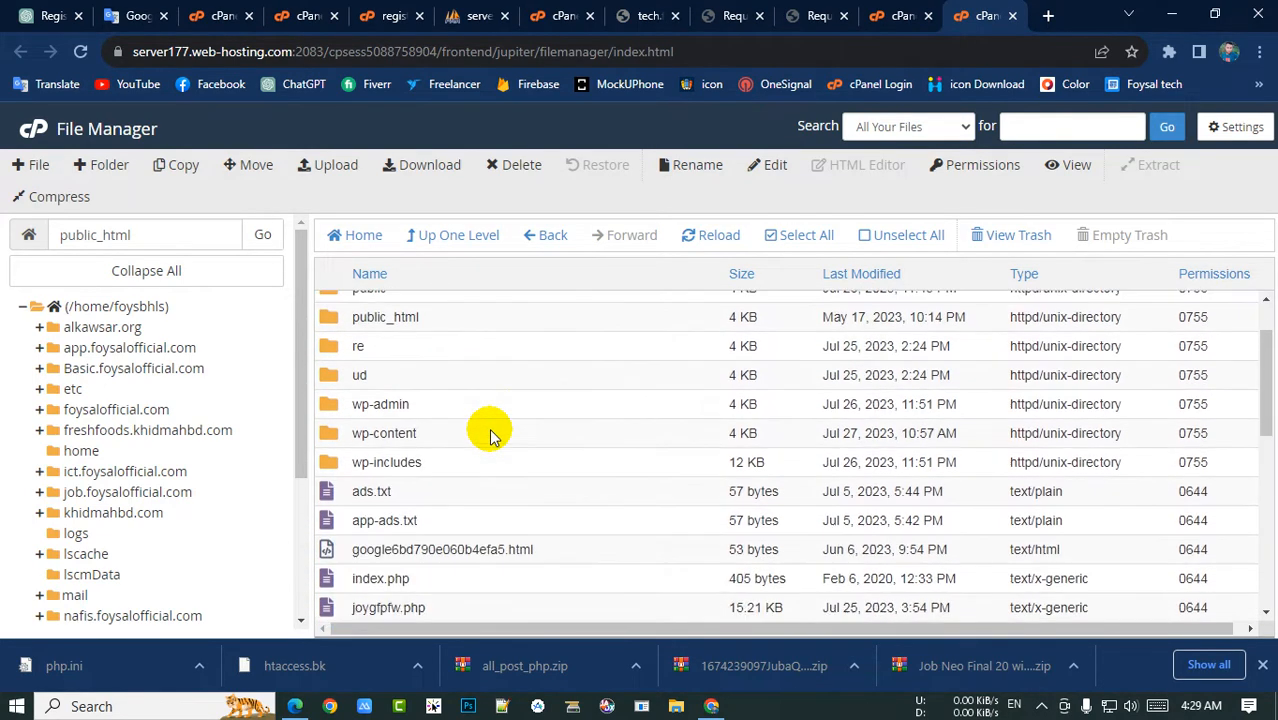
Upload php.ini from the Downloads folder to public_html and go back to the folder listing.
{"action": "left_click", "coordinate": [333, 167]}
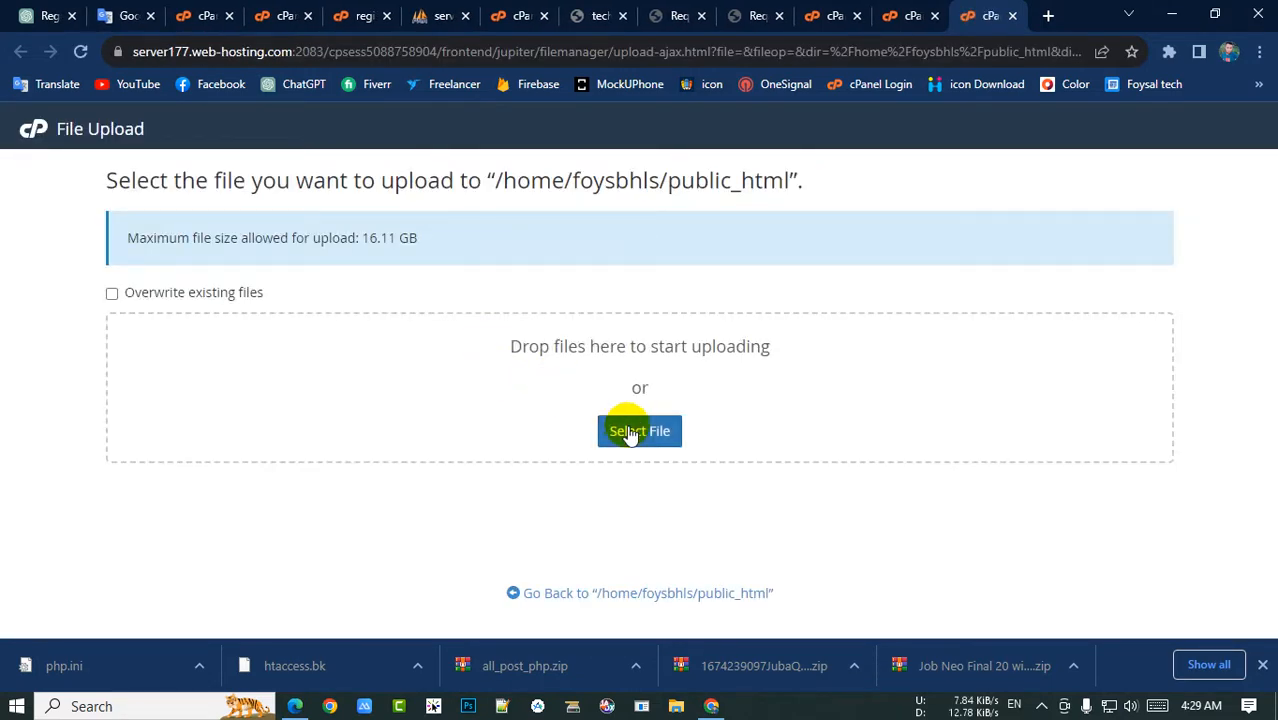
{"action": "left_click", "coordinate": [628, 430]}
{"action": "left_click", "coordinate": [244, 216]}
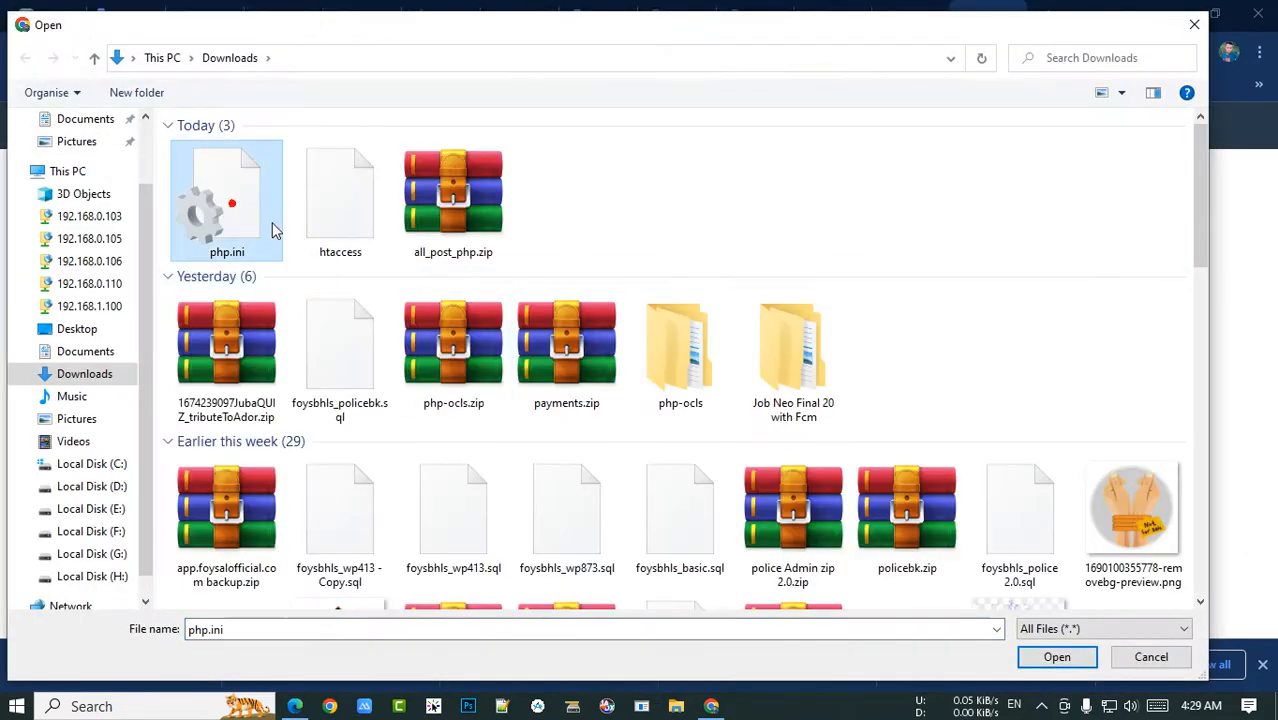
{"action": "left_click", "coordinate": [1055, 657]}
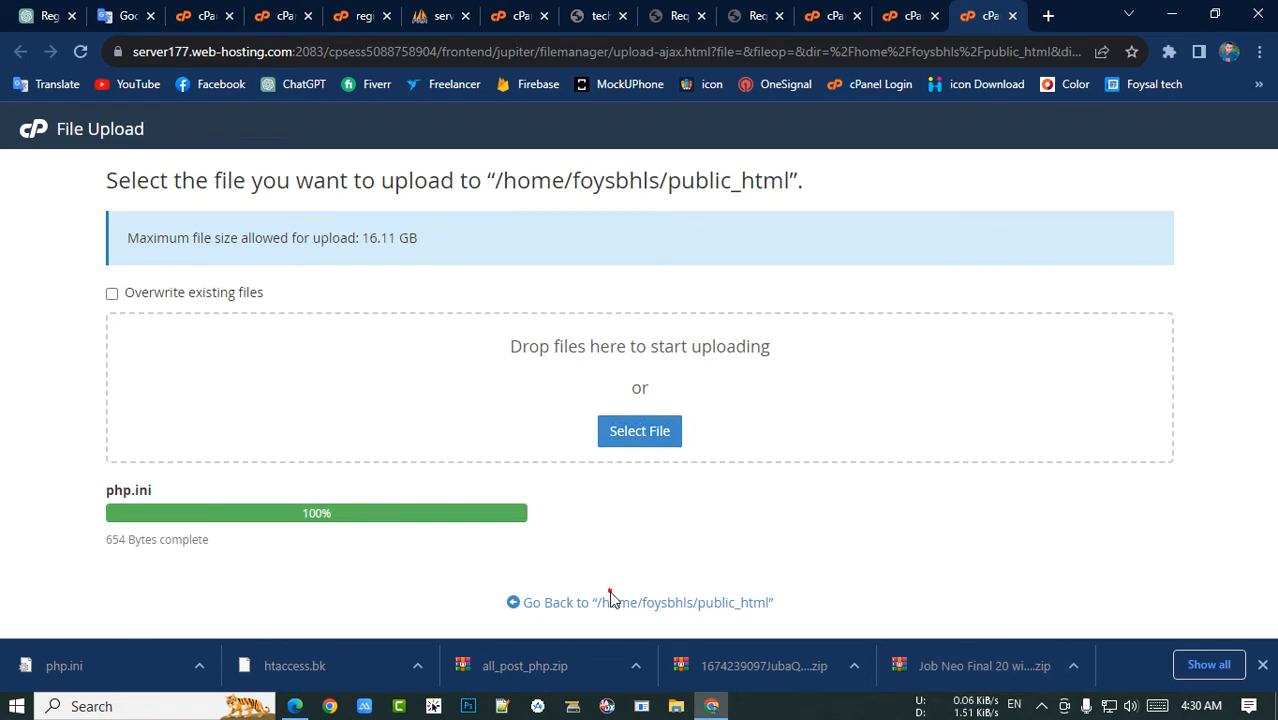
{"action": "left_click", "coordinate": [610, 600]}
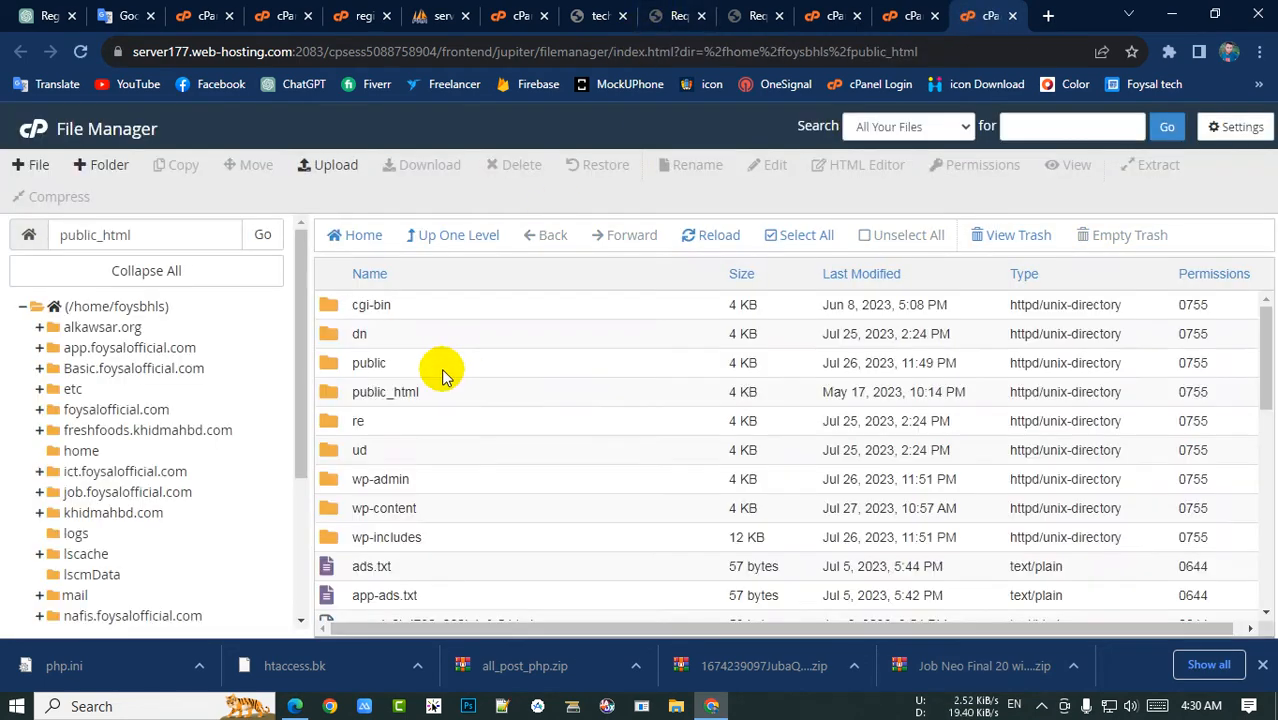
Locate php.ini in public_html and try to create a new file named php.ini there.
{"action": "scroll", "coordinate": [445, 370], "scroll_direction": "down", "scroll_amount": 4}
{"action": "left_click", "coordinate": [407, 370]}
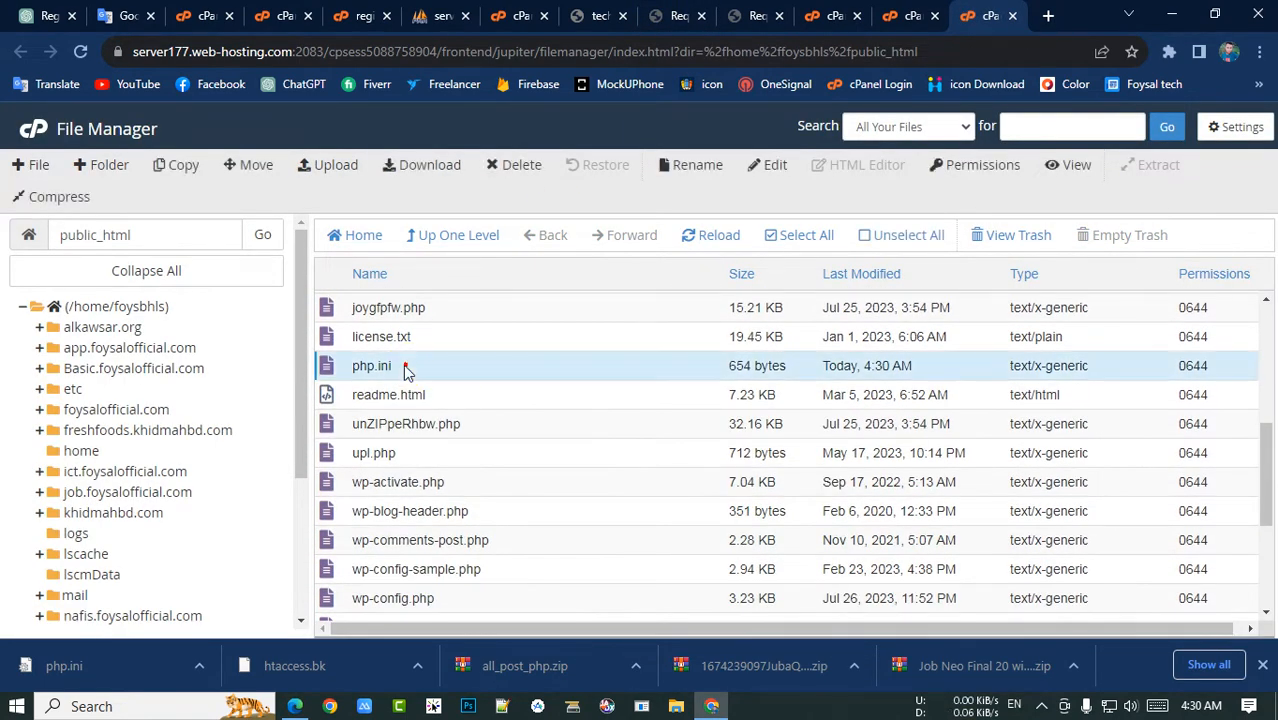
{"action": "left_click", "coordinate": [30, 164]}
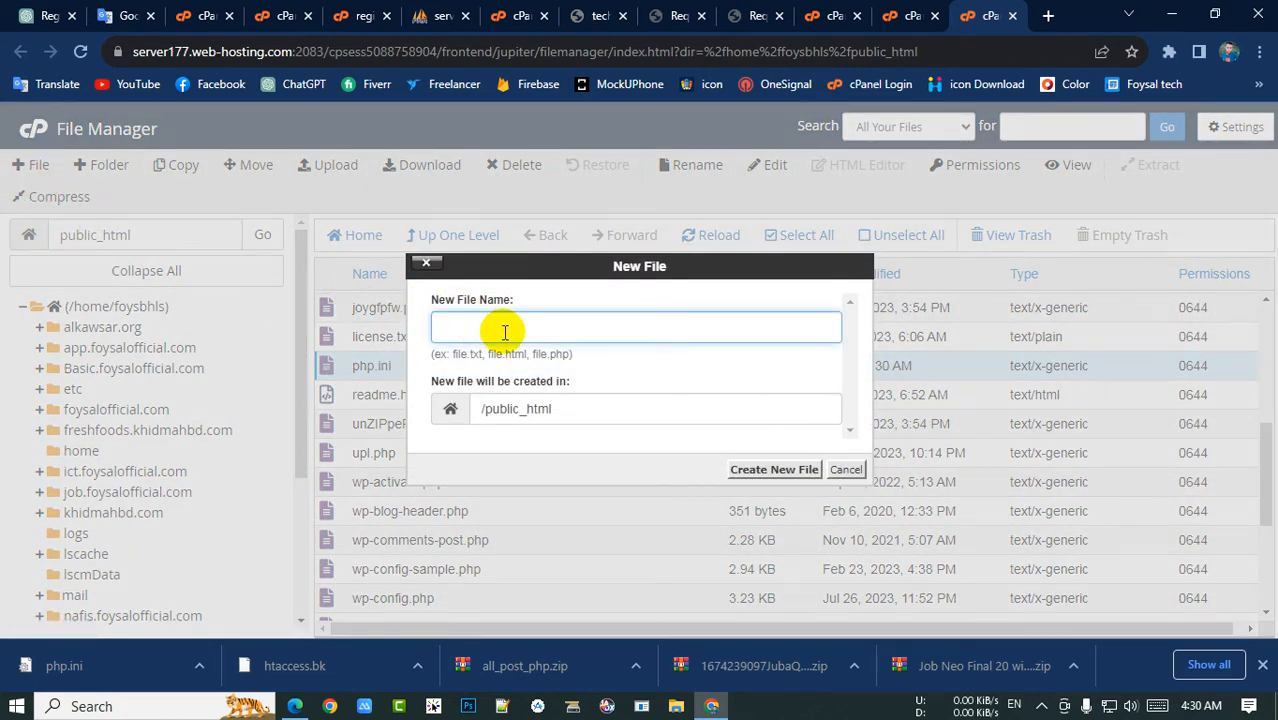
{"action": "type", "text": "php.ini"}
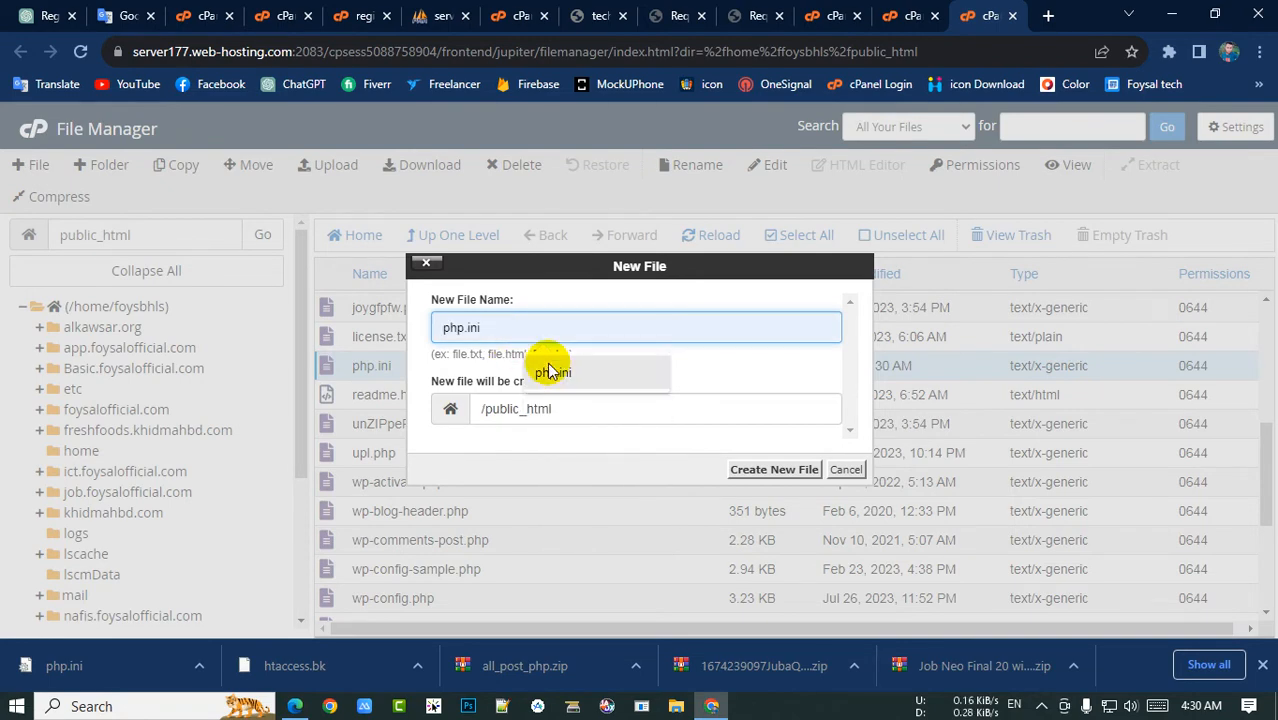
{"action": "left_click", "coordinate": [553, 372]}
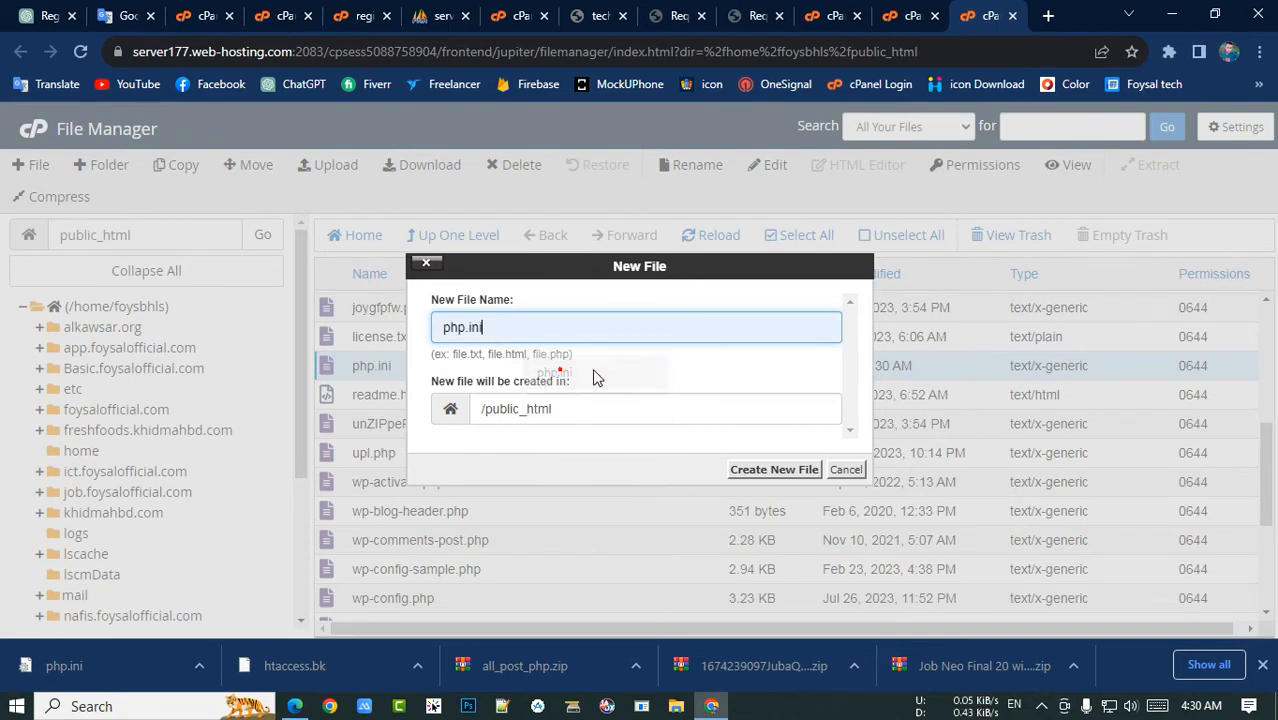
{"action": "left_click", "coordinate": [774, 469]}
Open php.ini for editing, copy the directives from allow_url_fopen through extension=mysqli, and close the editor.
{"action": "right_click", "coordinate": [407, 372]}
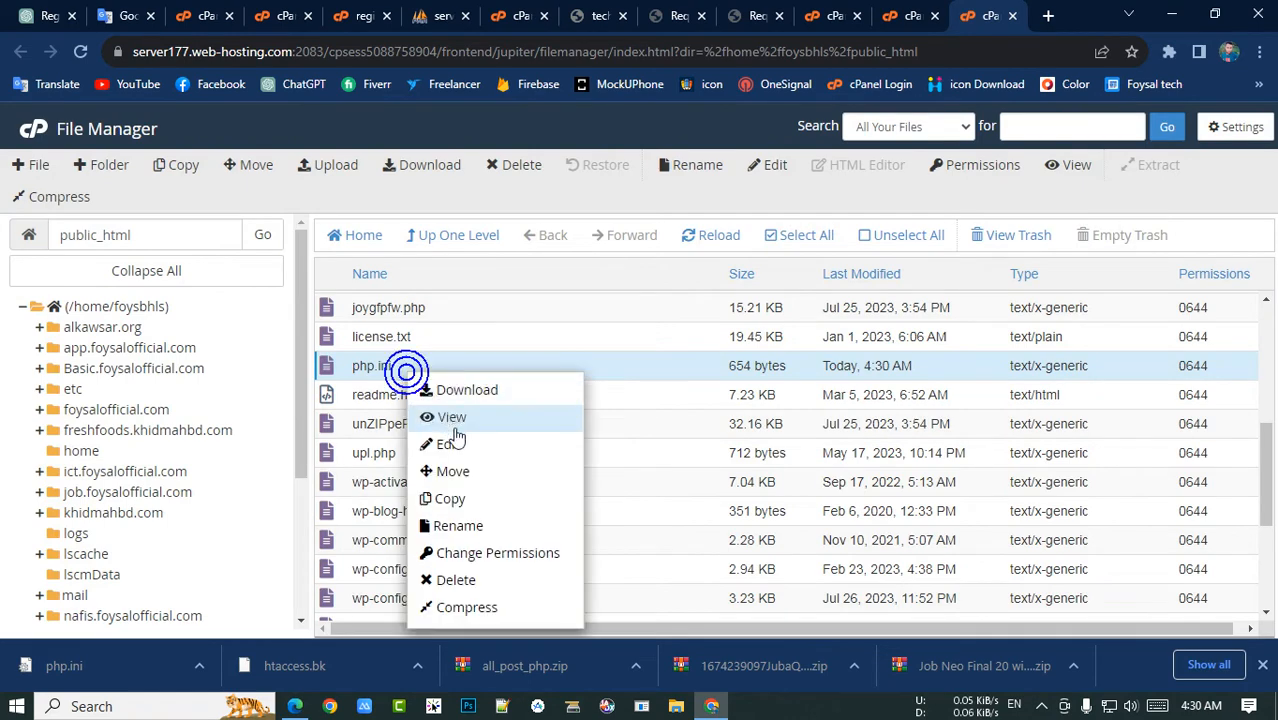
{"action": "left_click", "coordinate": [445, 440]}
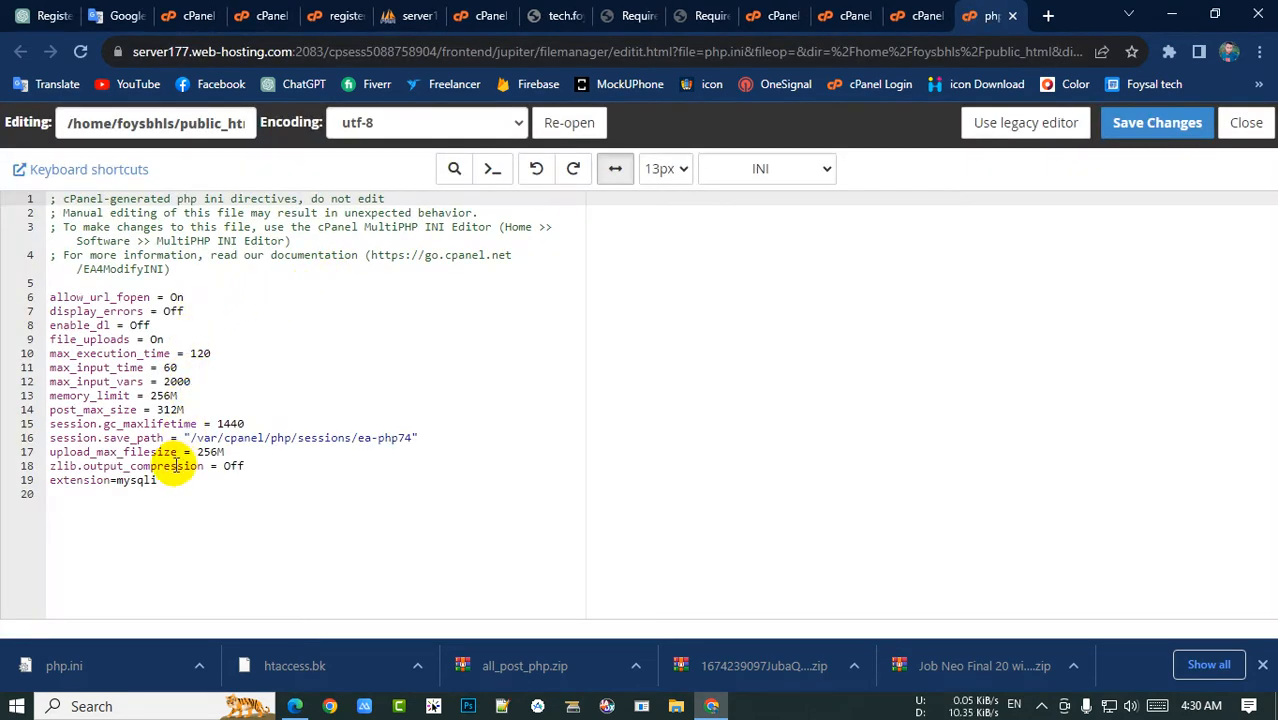
{"action": "left_click_drag", "start_coordinate": [172, 478], "coordinate": [48, 480]}
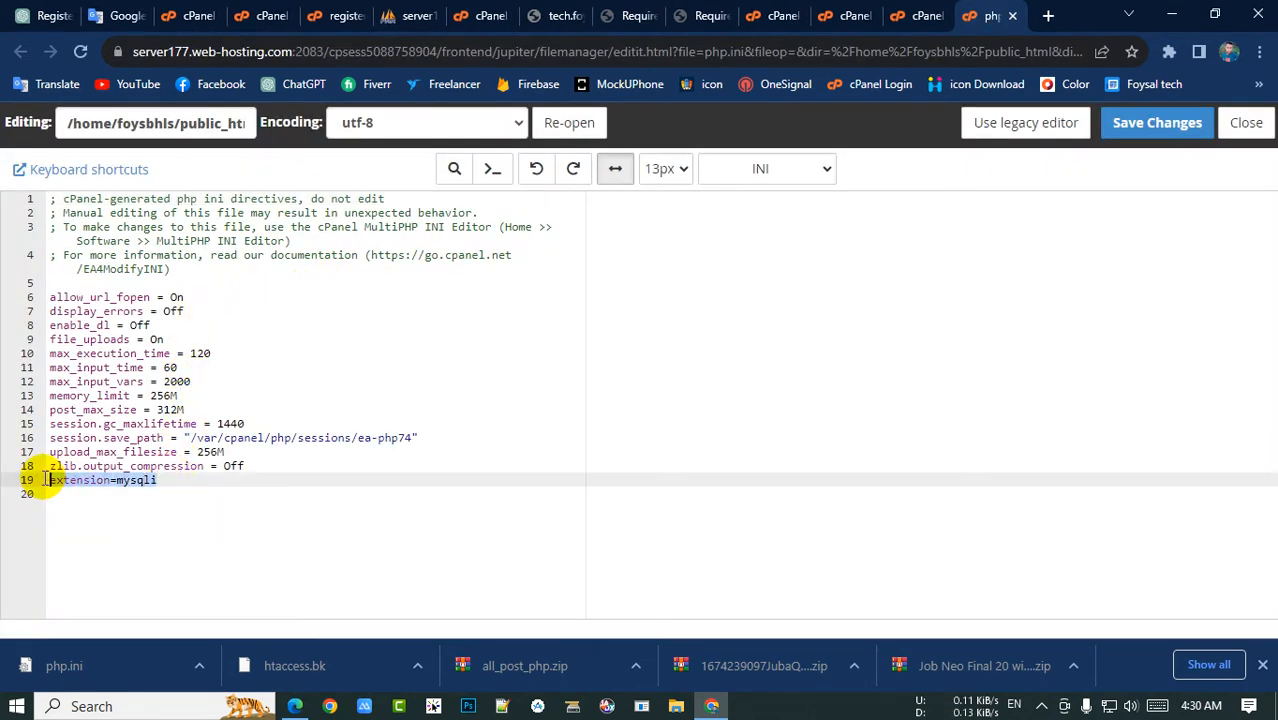
{"action": "left_click_drag", "start_coordinate": [166, 479], "coordinate": [6, 297]}
{"action": "key", "text": "ctrl+c"}
{"action": "key", "text": "ctrl+z"}
{"action": "left_click", "coordinate": [213, 493]}
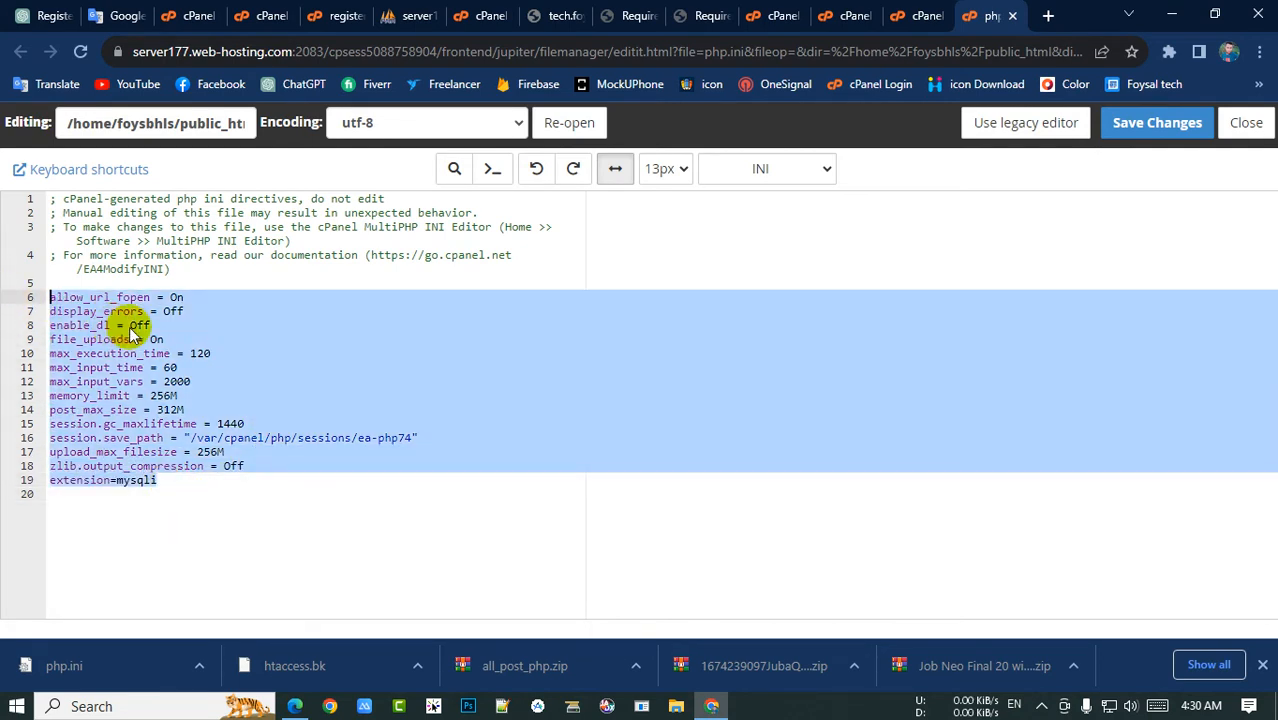
{"action": "left_click", "coordinate": [1238, 123]}
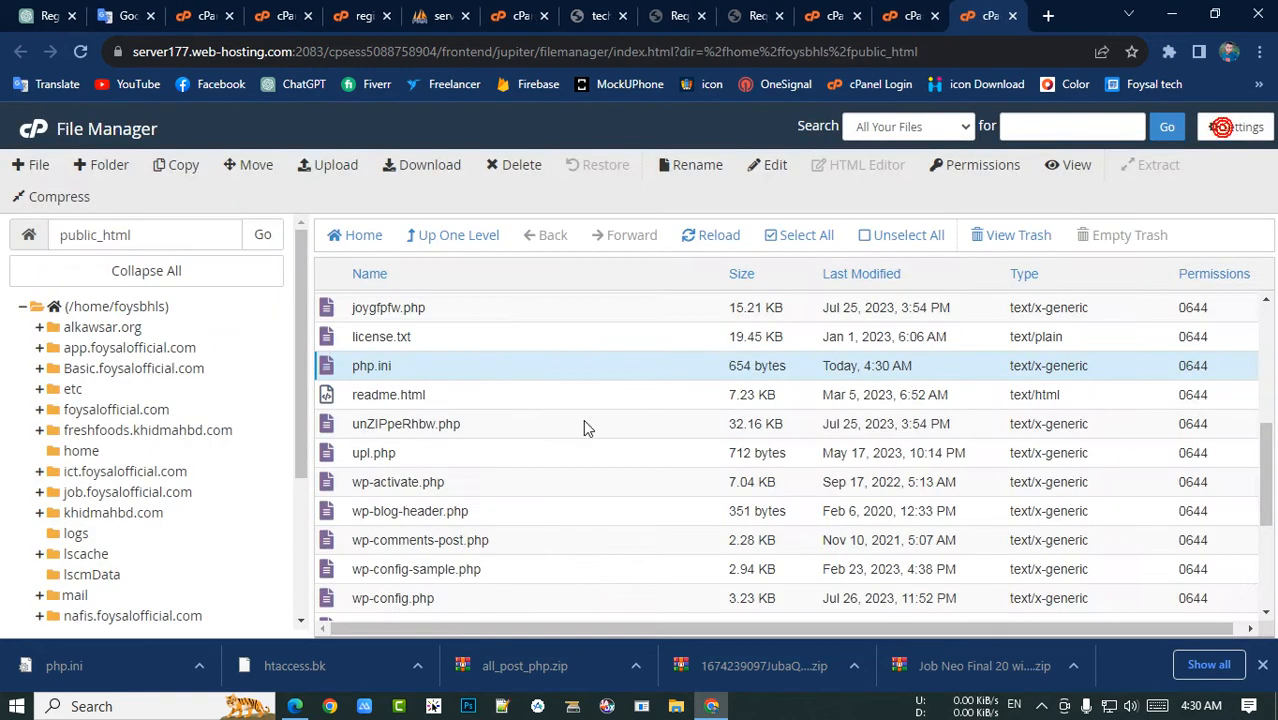
Delete php.ini from public_html, skipping the trash.
{"action": "right_click", "coordinate": [413, 373]}
{"action": "left_click", "coordinate": [480, 577]}
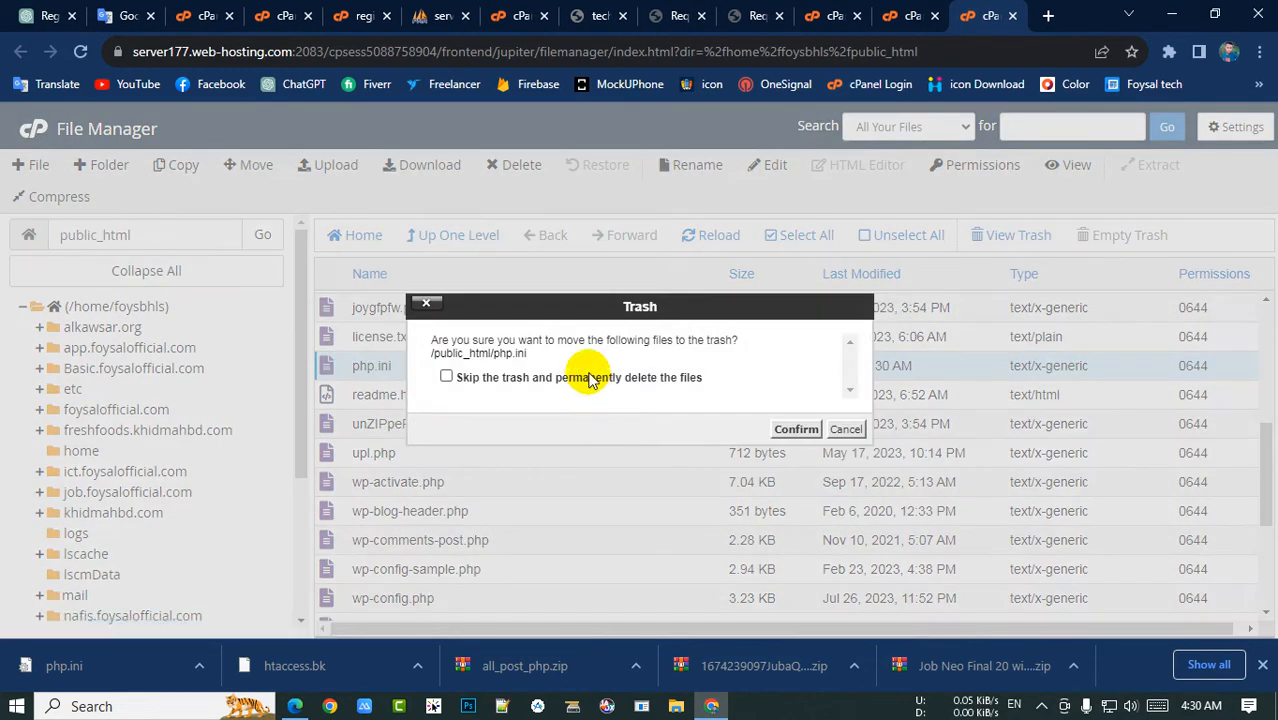
{"action": "left_click", "coordinate": [589, 377]}
{"action": "left_click", "coordinate": [796, 429]}
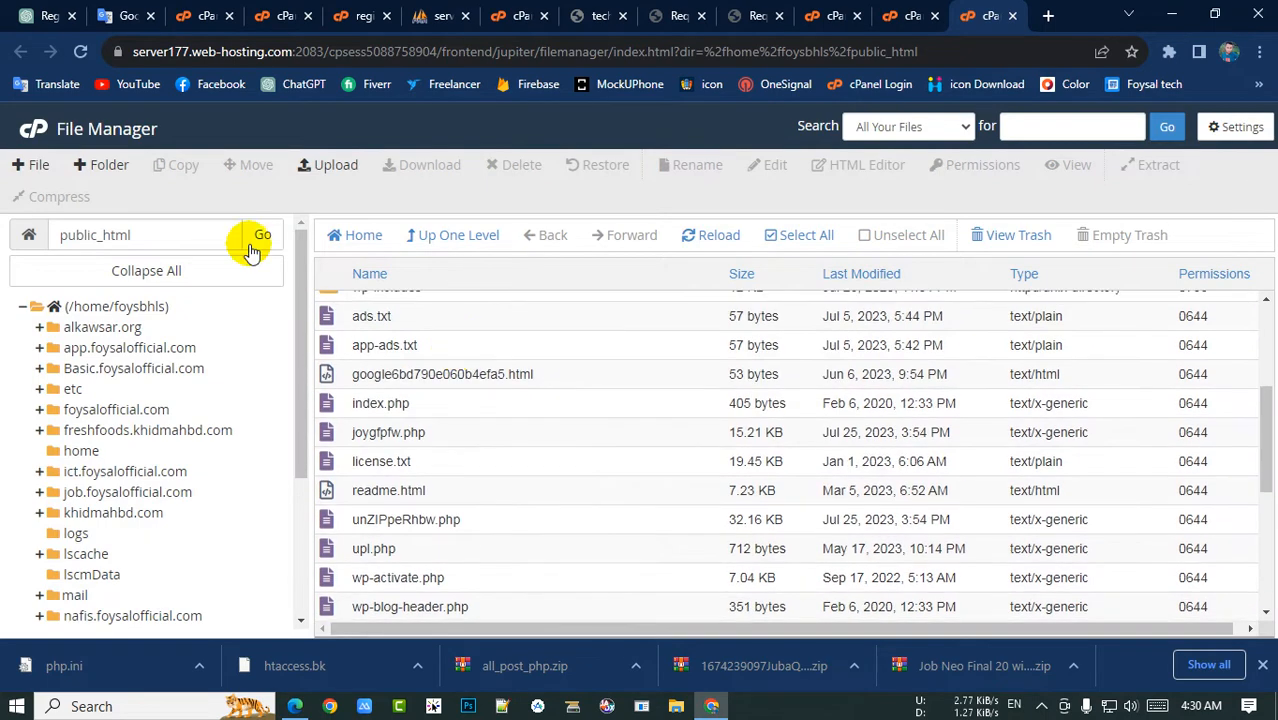
Create a new file named php.ini in public_html.
{"action": "left_click", "coordinate": [32, 164]}
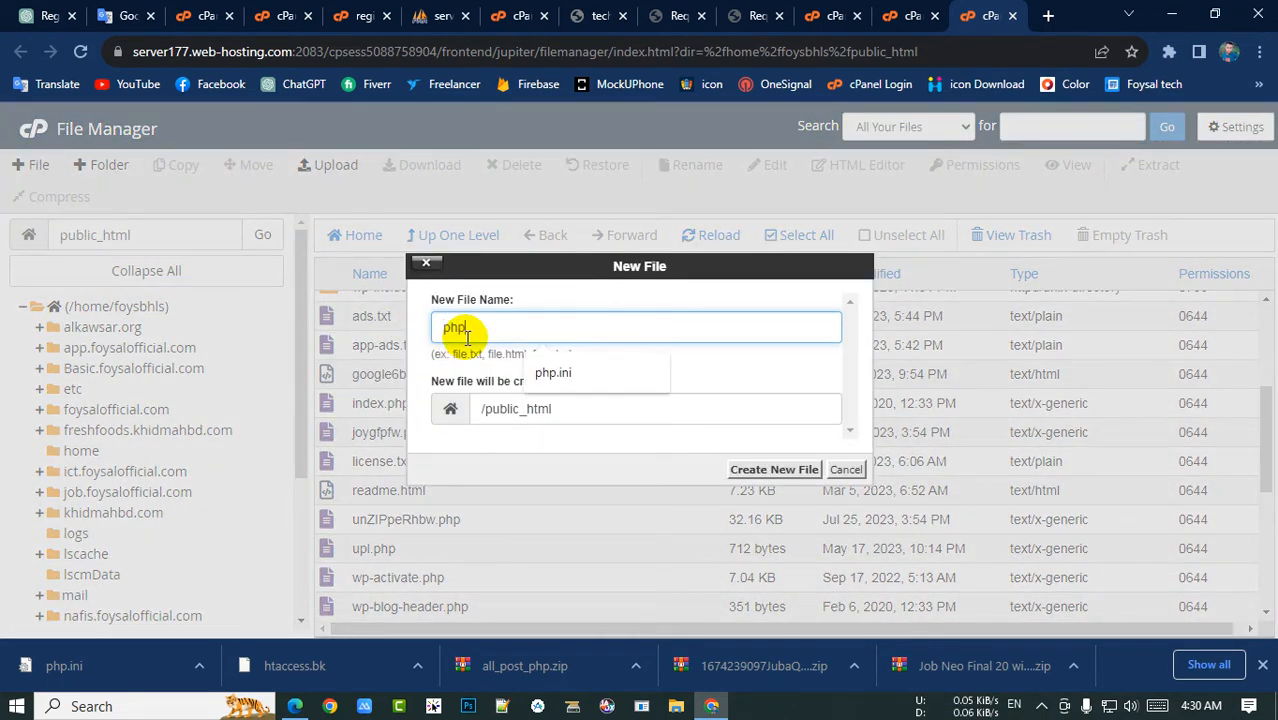
{"action": "type", "text": "php"}
{"action": "left_click", "coordinate": [556, 372]}
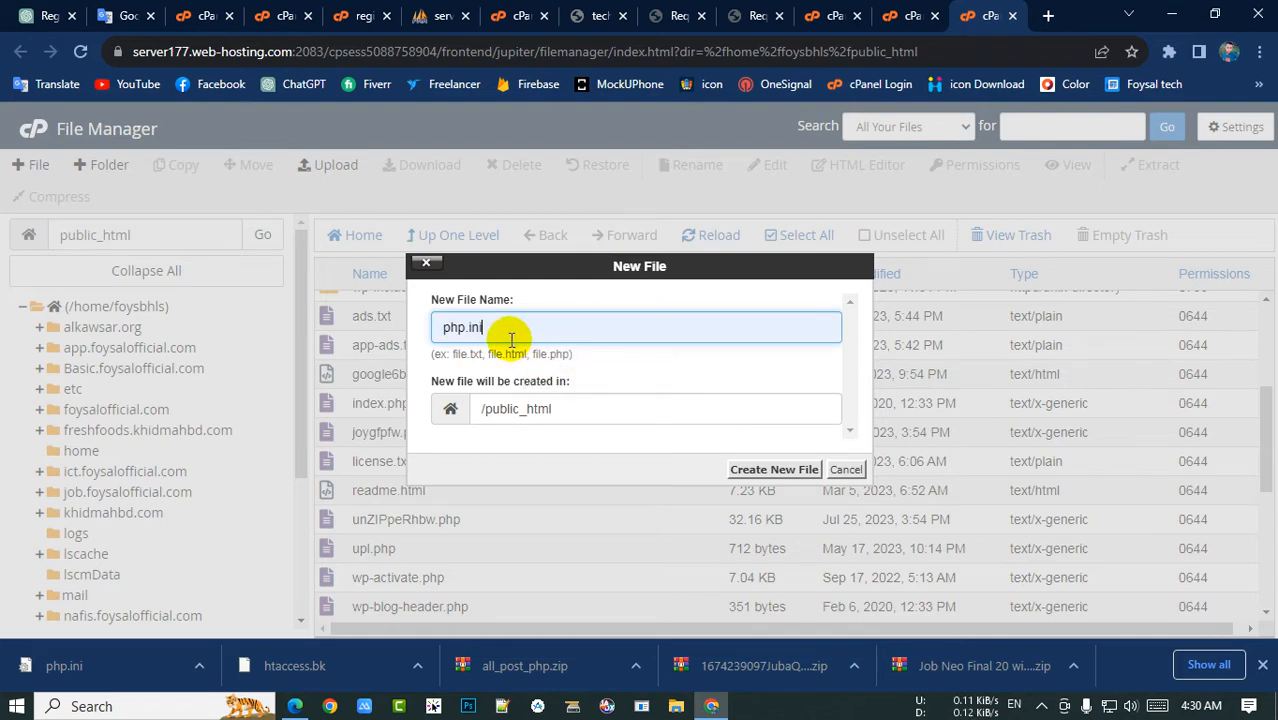
{"action": "left_click", "coordinate": [758, 468]}
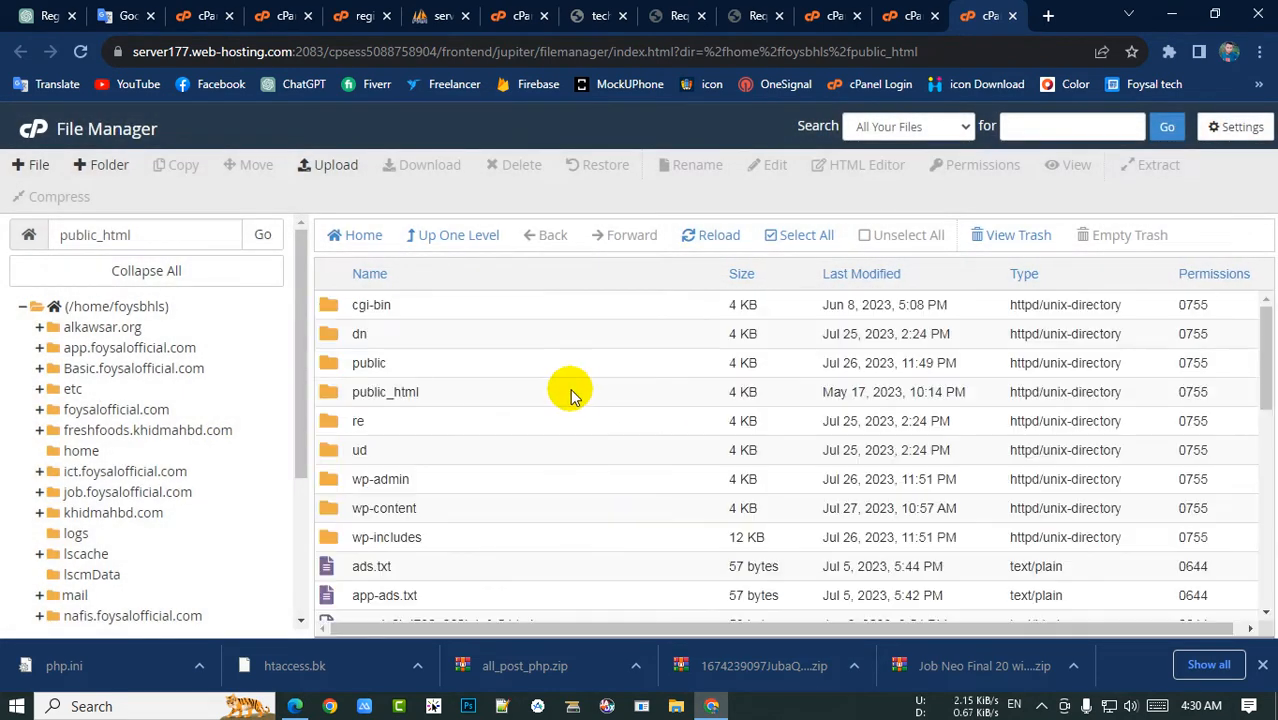
Edit the new php.ini, paste the copied directives ending in extension=mysqli, and save the file.
{"action": "scroll", "coordinate": [425, 378], "scroll_direction": "down", "scroll_amount": 3}
{"action": "right_click", "coordinate": [395, 490]}
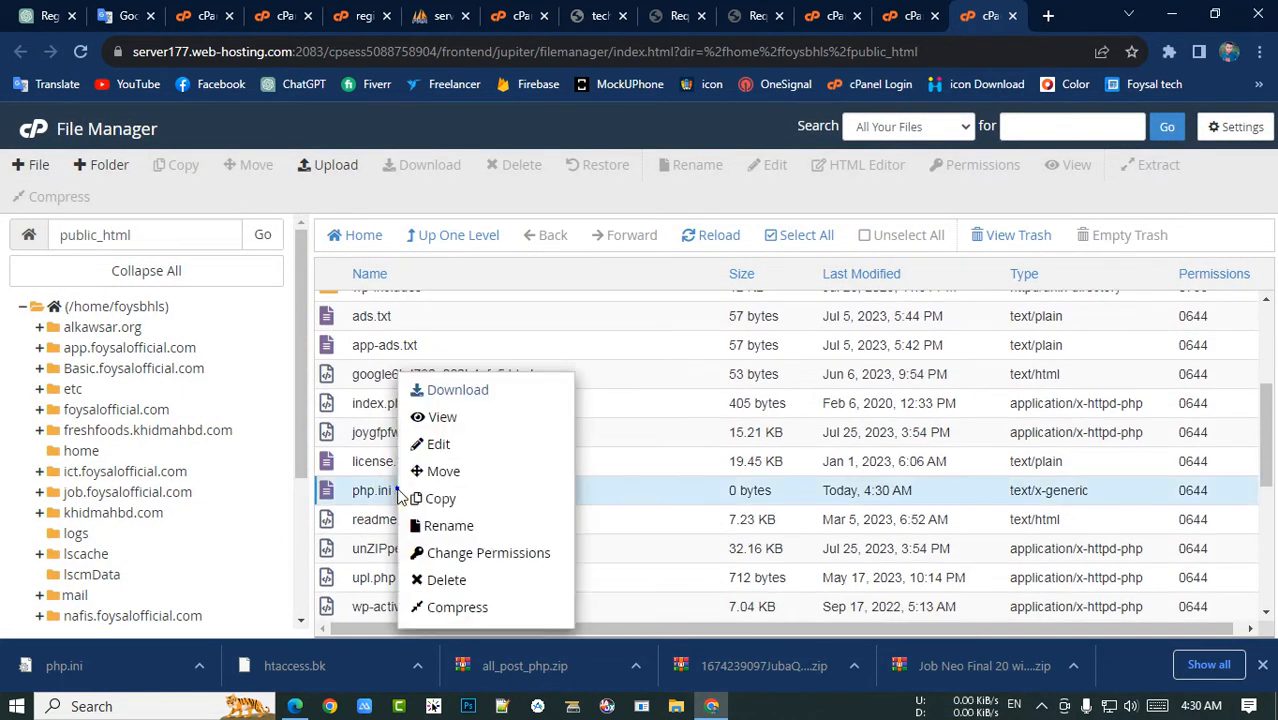
{"action": "left_click", "coordinate": [460, 452]}
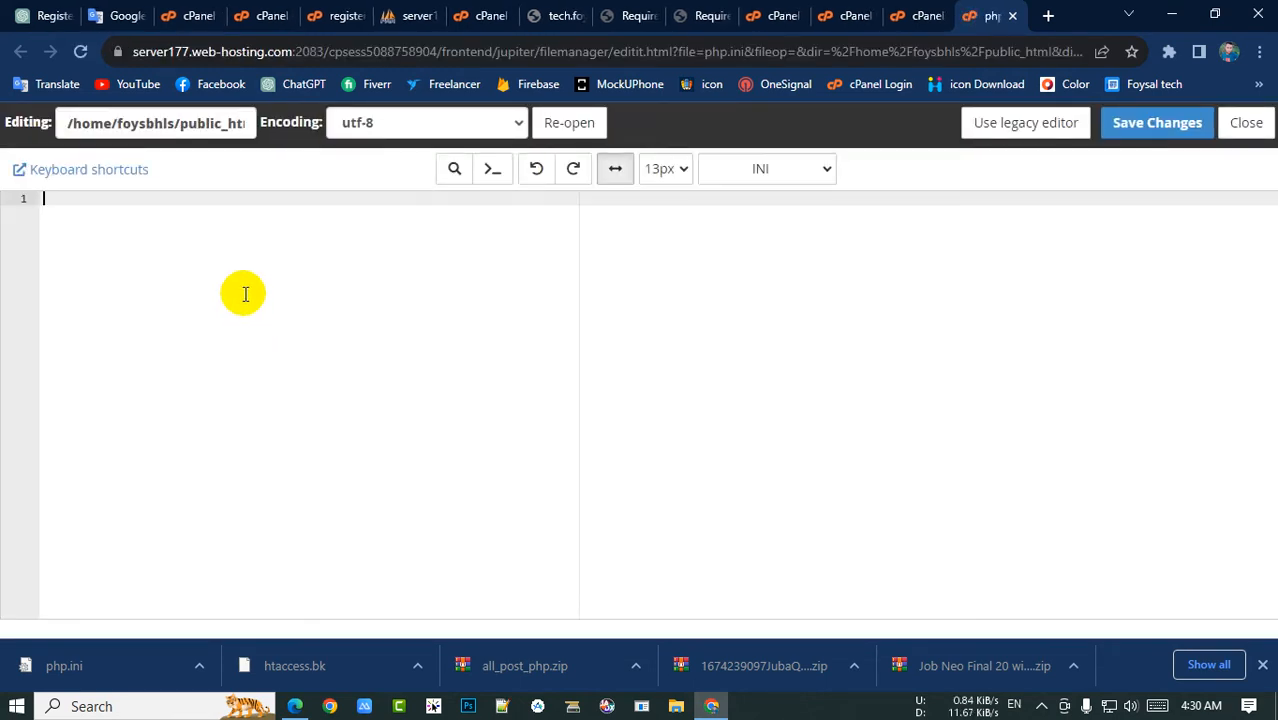
{"action": "key", "text": "ctrl+v"}
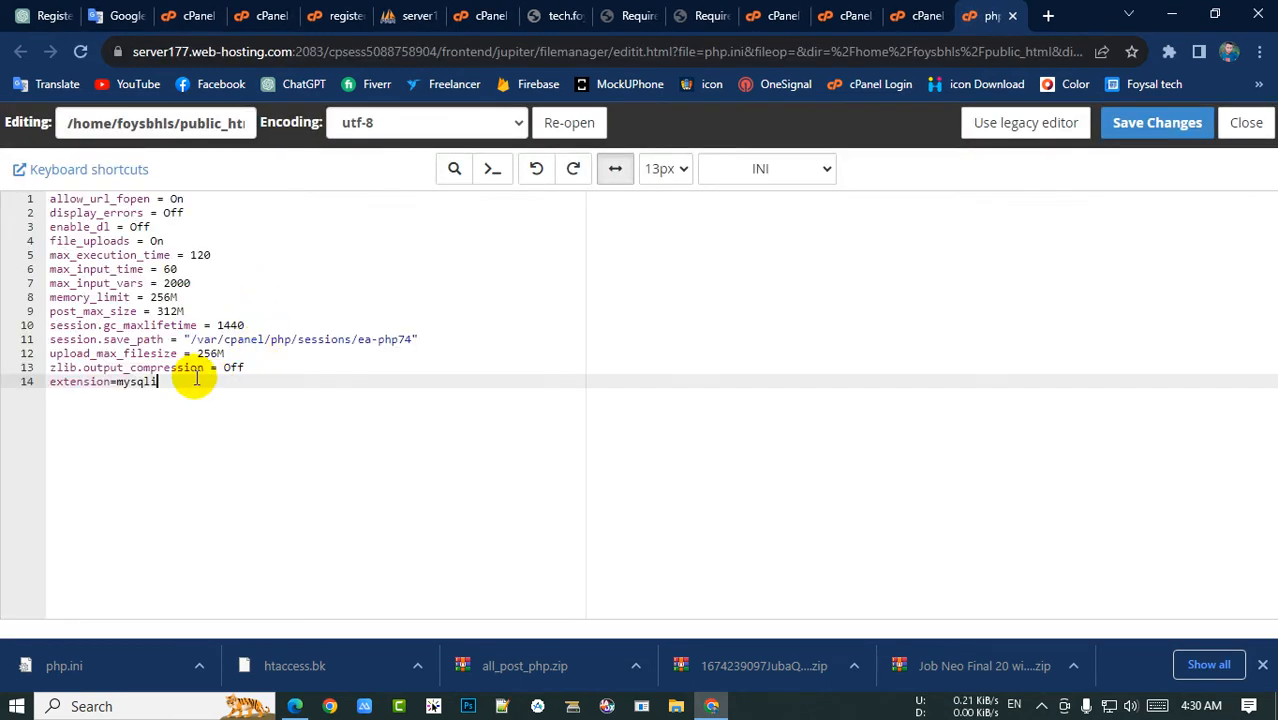
{"action": "left_click", "coordinate": [1157, 124]}
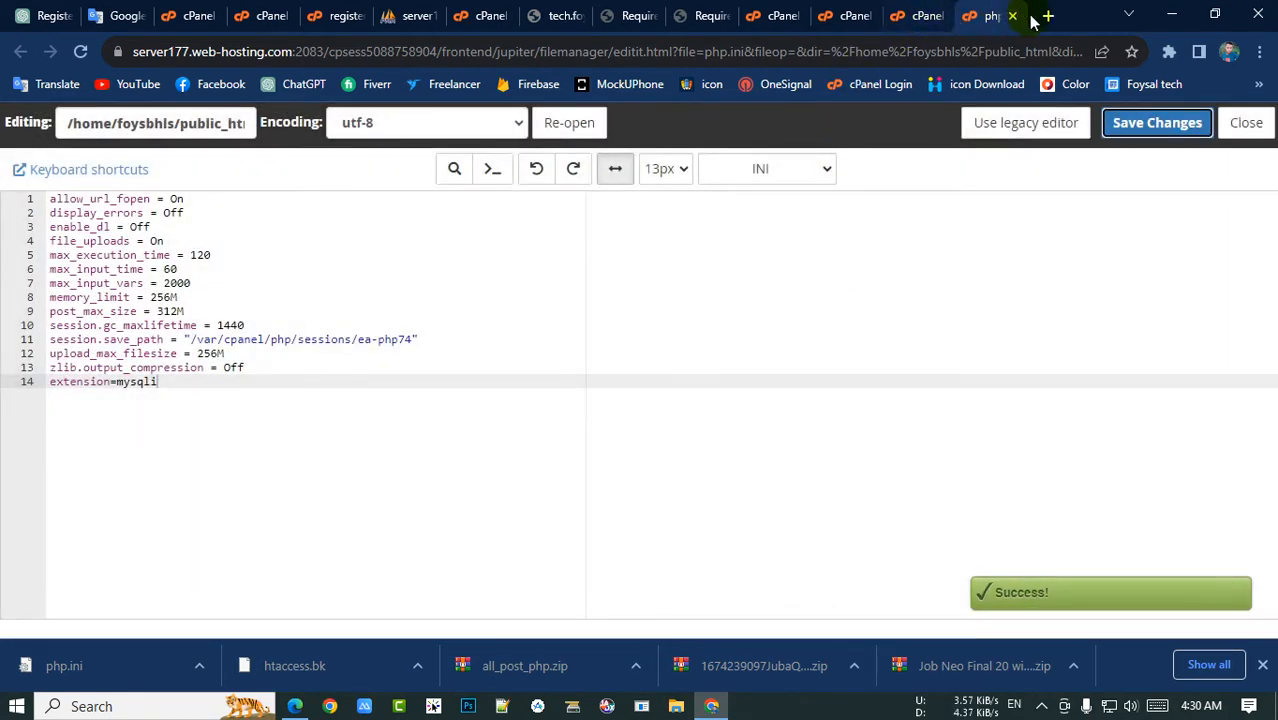
Load foysalofficial.com in a new browser tab and reduce the page zoom to view the site.
{"action": "left_click", "coordinate": [1044, 16]}
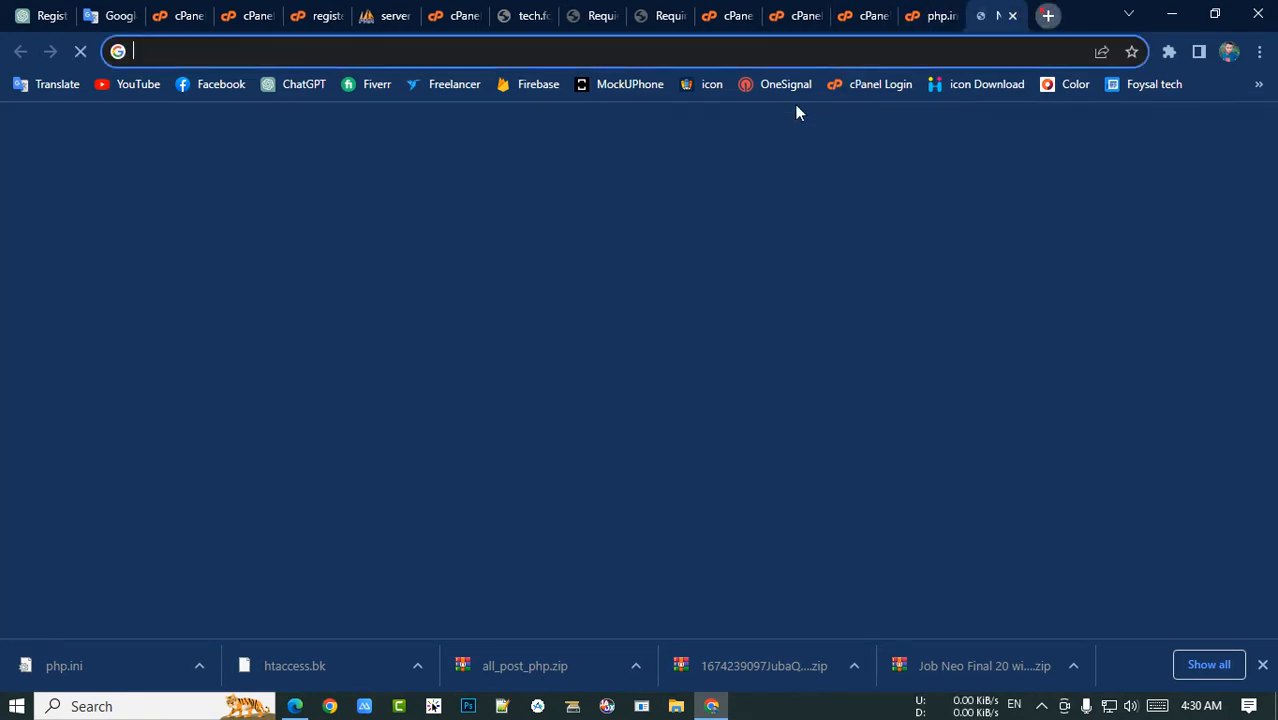
{"action": "type", "text": "fo"}
{"action": "key", "text": "Return"}
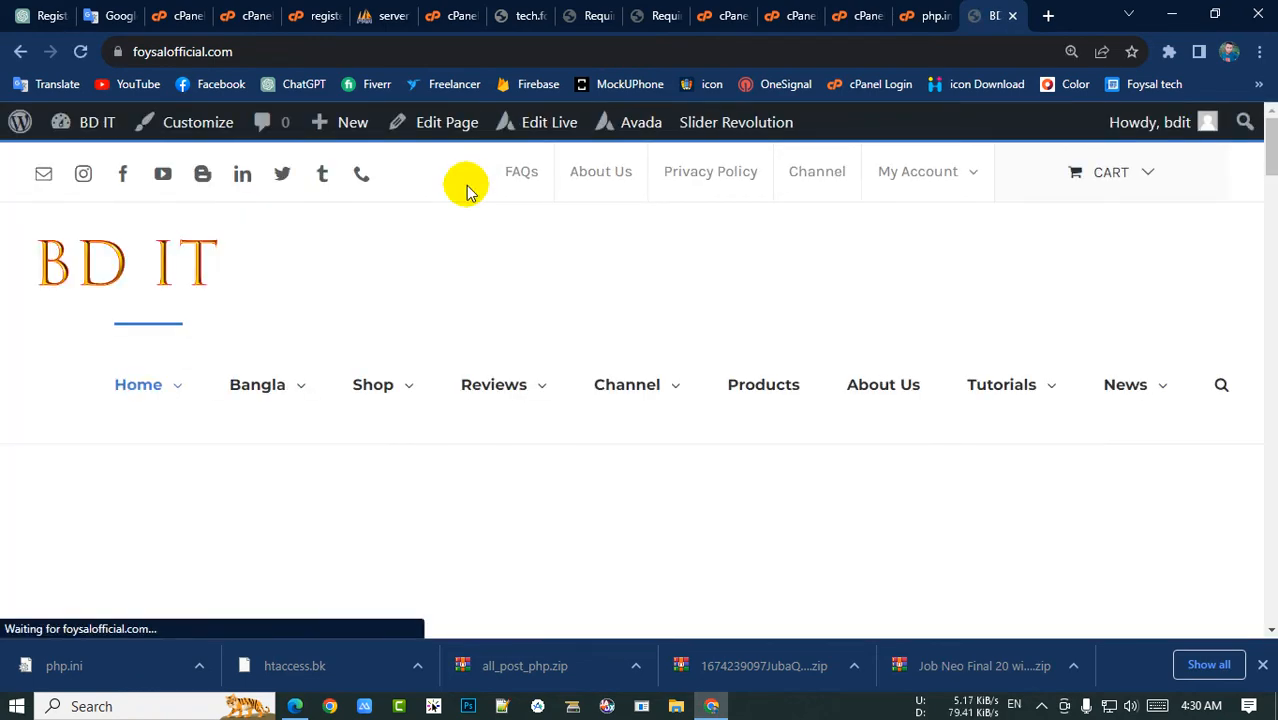
{"action": "key", "text": "ctrl+minus"}
{"action": "key", "text": "ctrl+minus"}
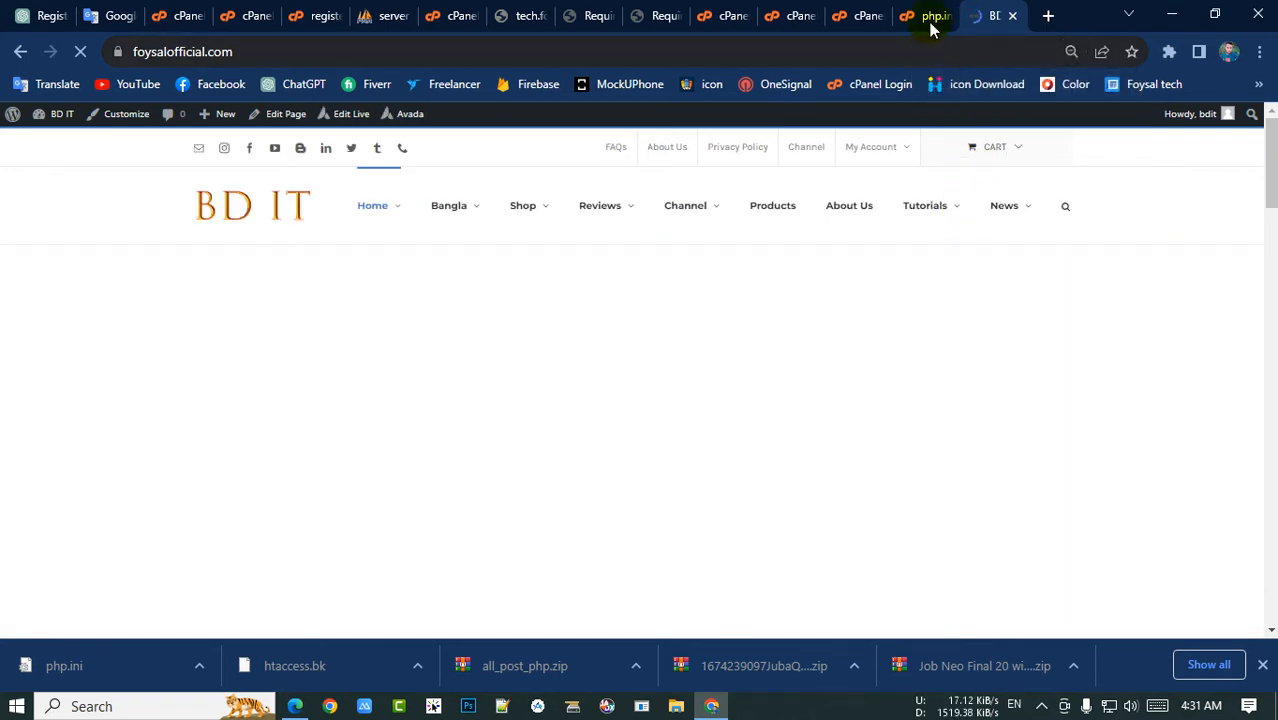
Remove every directive except extension=mysqli from php.ini and save the file.
{"action": "left_click", "coordinate": [930, 28]}
{"action": "left_click_drag", "start_coordinate": [271, 367], "coordinate": [2, 198]}
{"action": "key", "text": "BackSpace"}
{"action": "key", "text": "Delete"}
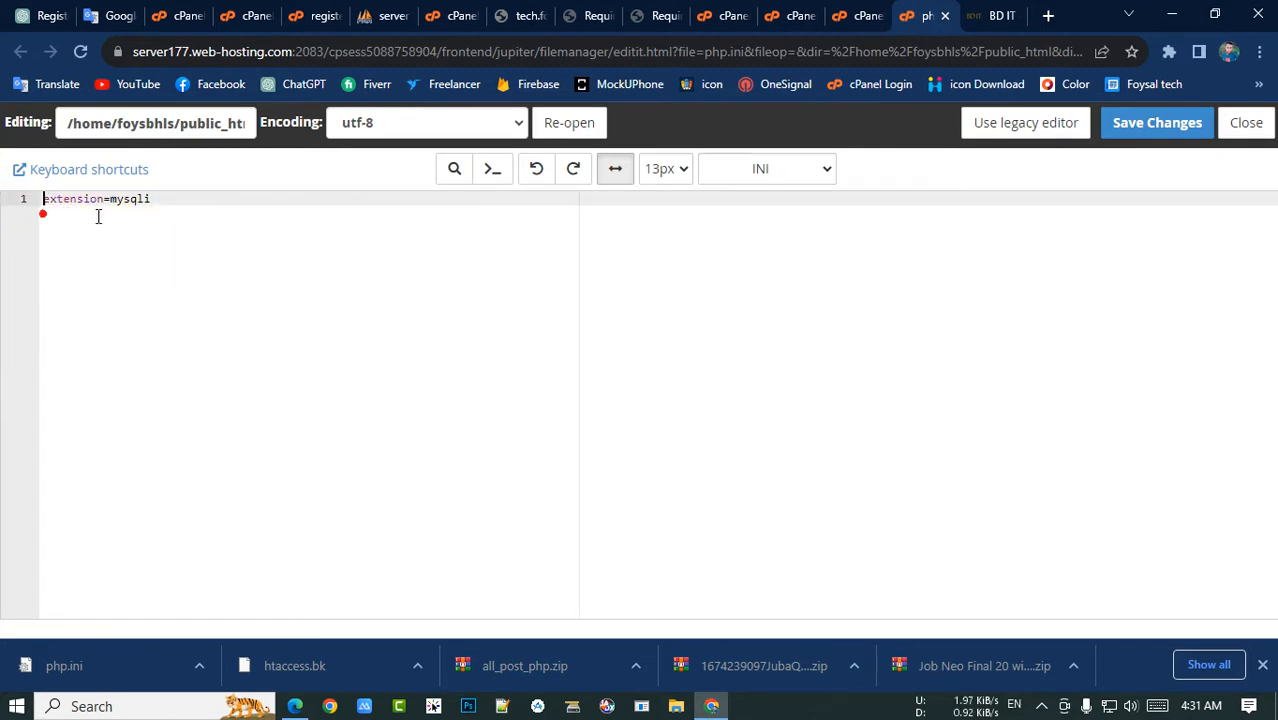
{"action": "left_click", "coordinate": [1157, 122]}
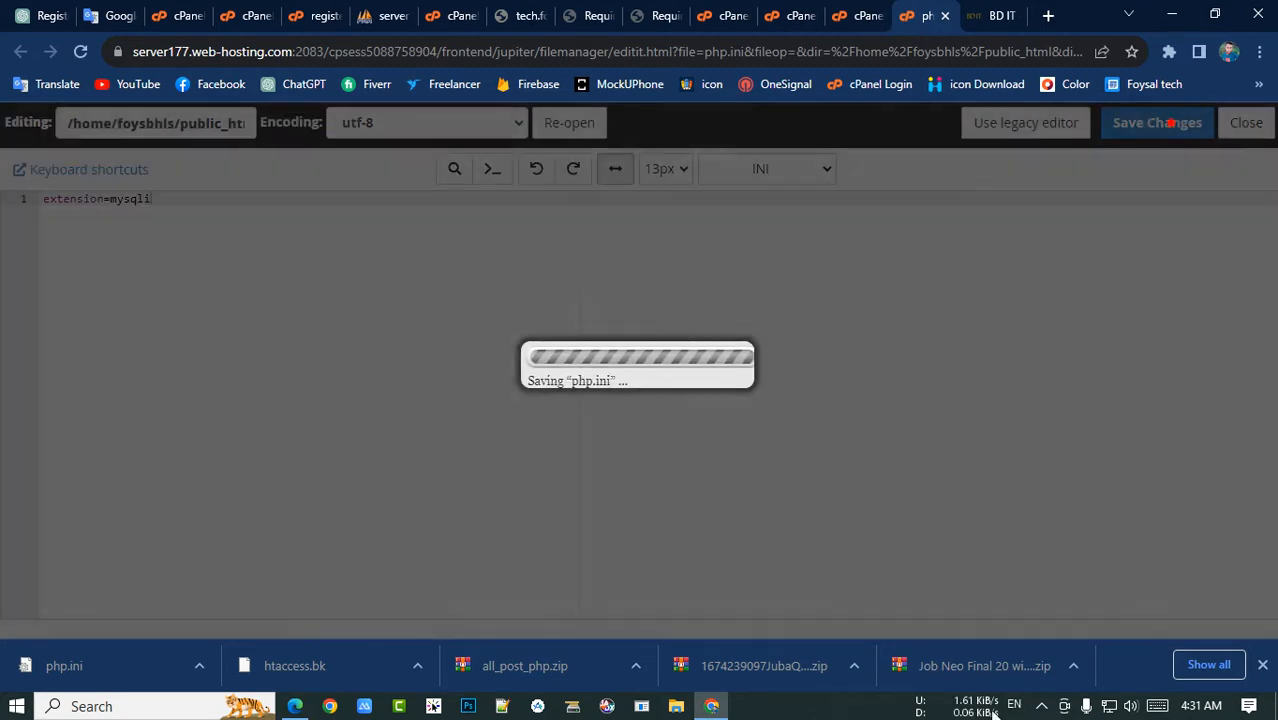
Return to foysalofficial.com and reload the site to test the shortened php.ini.
{"action": "left_click", "coordinate": [1000, 15]}
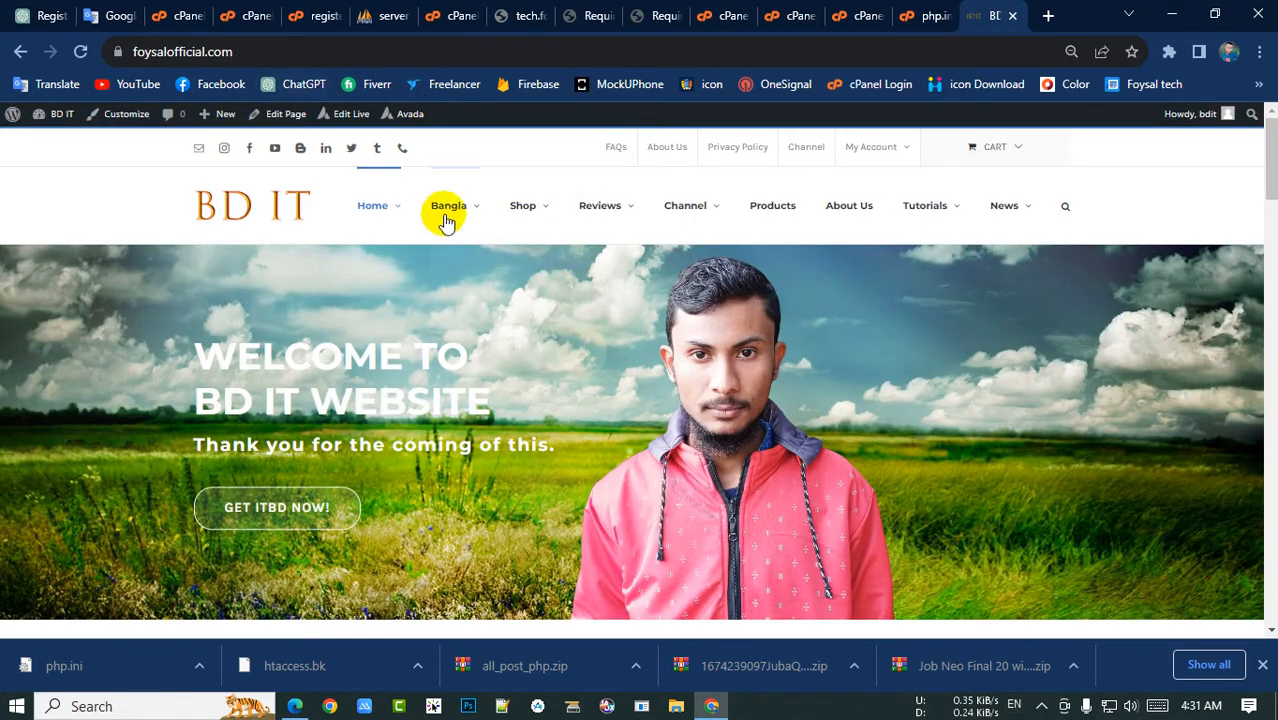
{"action": "left_click", "coordinate": [399, 50]}
{"action": "key", "text": "Return"}
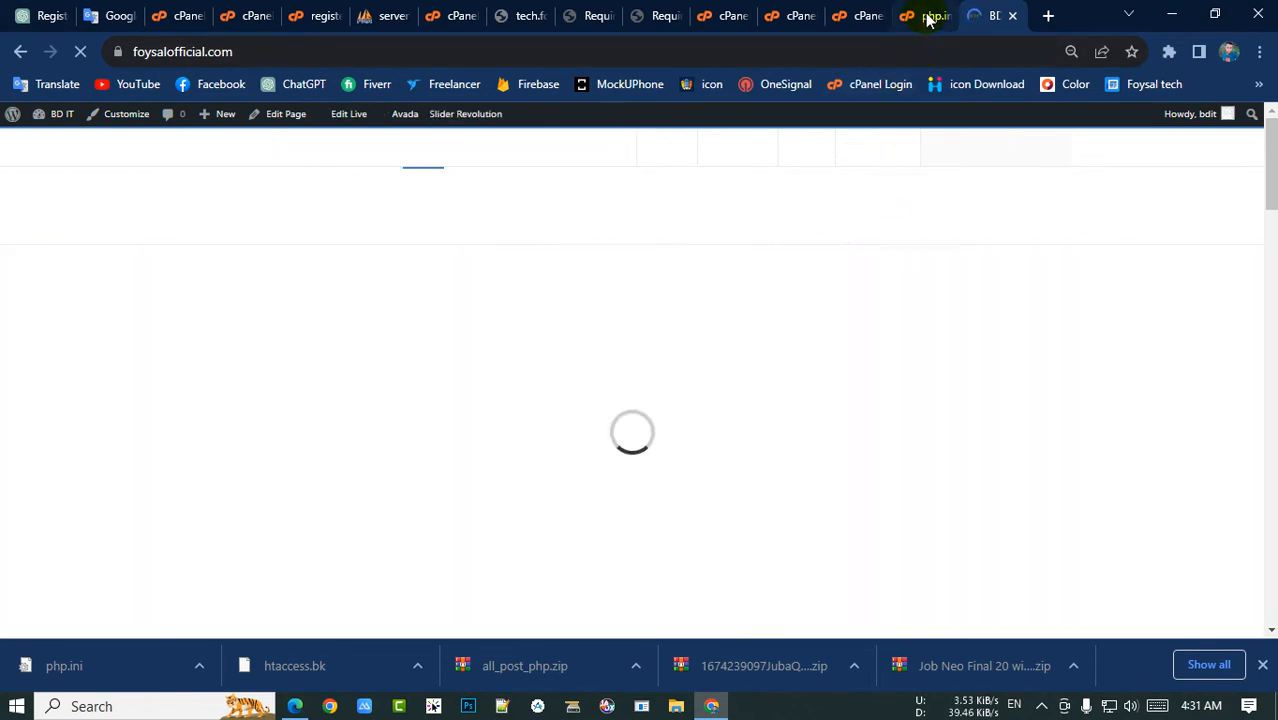
Copy and delete the extension=mysqli line in php.ini, save the empty file, and check foysalofficial.com at a larger zoom.
{"action": "left_click", "coordinate": [928, 17]}
{"action": "triple_click", "coordinate": [185, 197]}
{"action": "key", "text": "ctrl+c"}
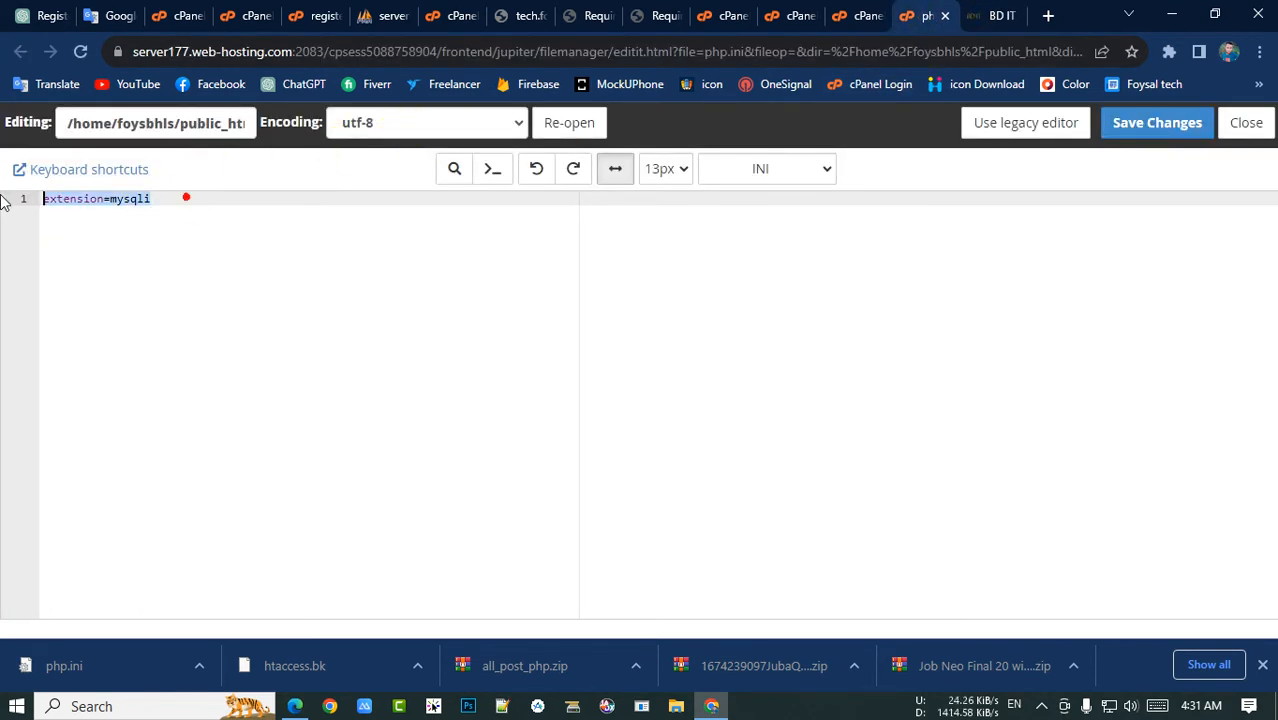
{"action": "key", "text": "BackSpace"}
{"action": "left_click", "coordinate": [1155, 124]}
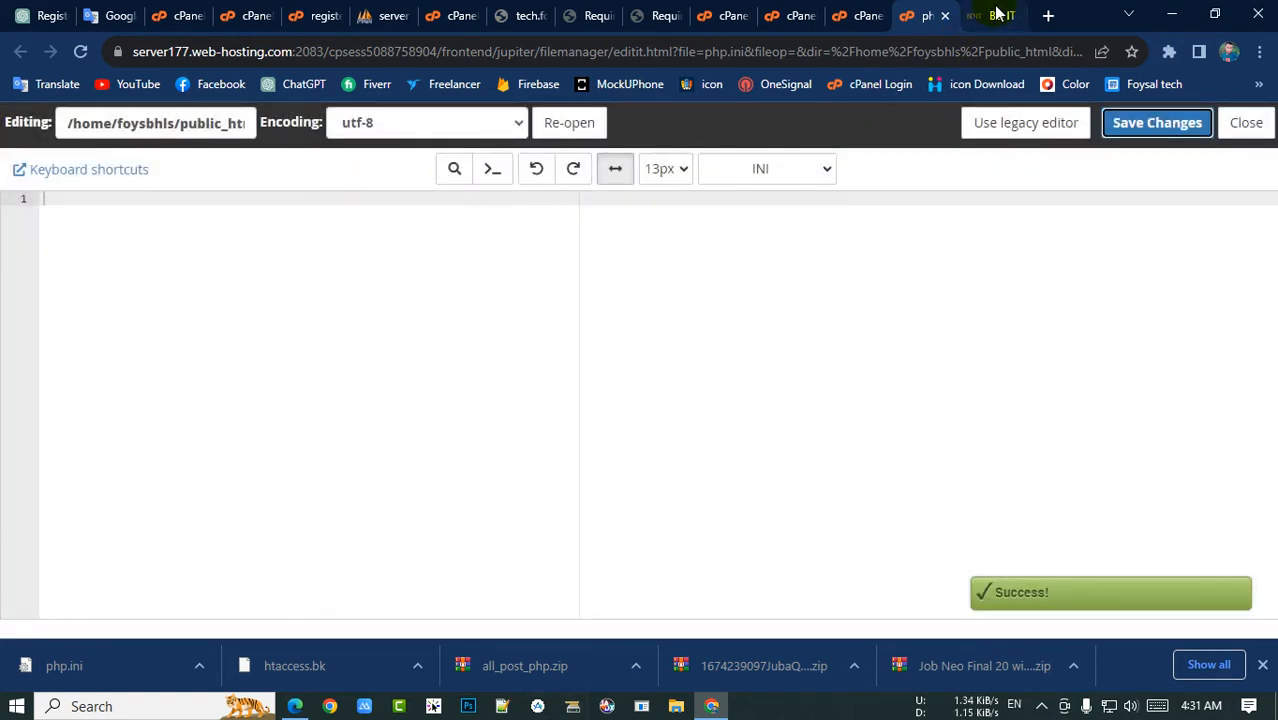
{"action": "left_click", "coordinate": [995, 16]}
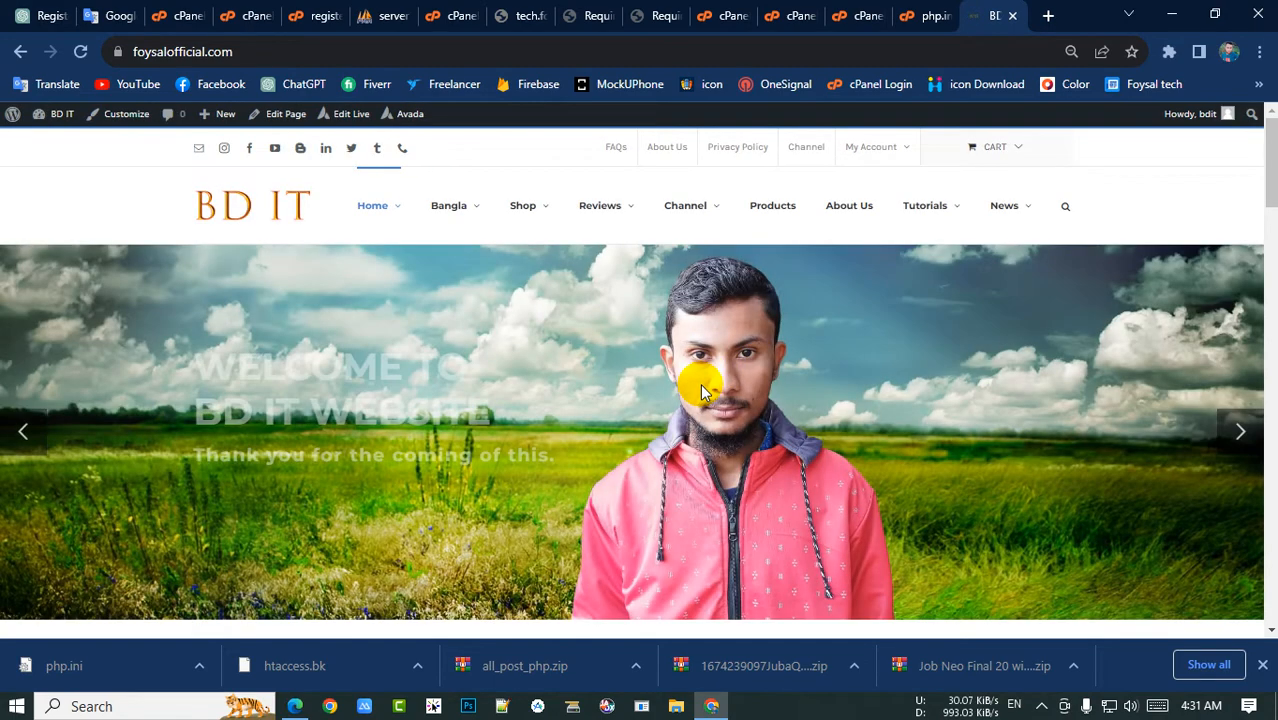
{"action": "key", "text": "ctrl+plus"}
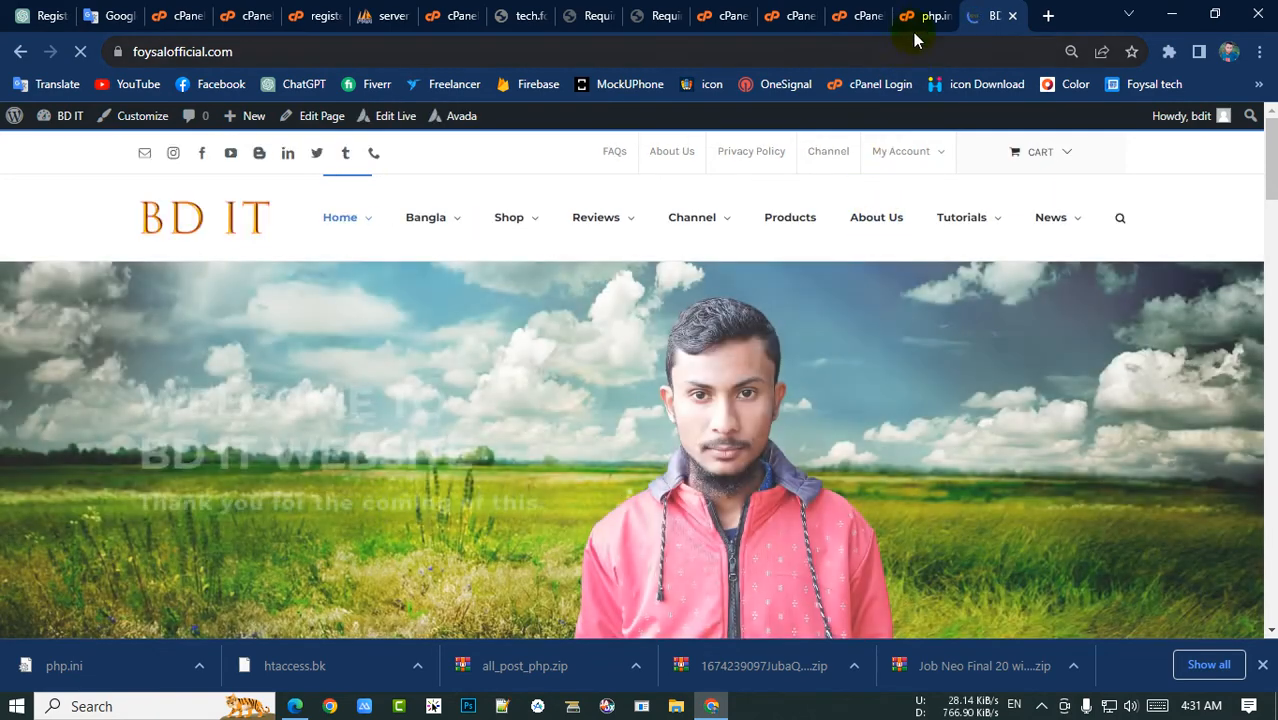
Return to the empty php.ini and put back the directives from allow_url_fopen through extension=mysqli.
{"action": "left_click", "coordinate": [918, 17]}
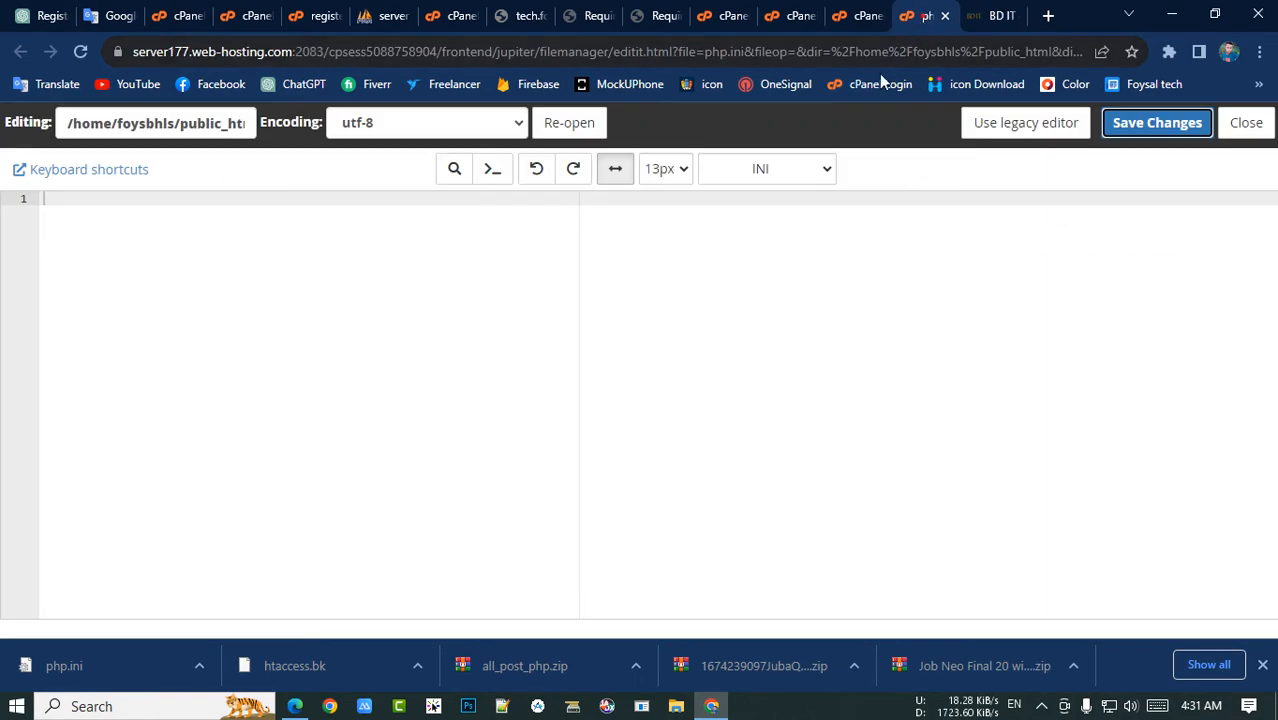
{"action": "left_click", "coordinate": [226, 256]}
{"action": "key", "text": "ctrl+v"}
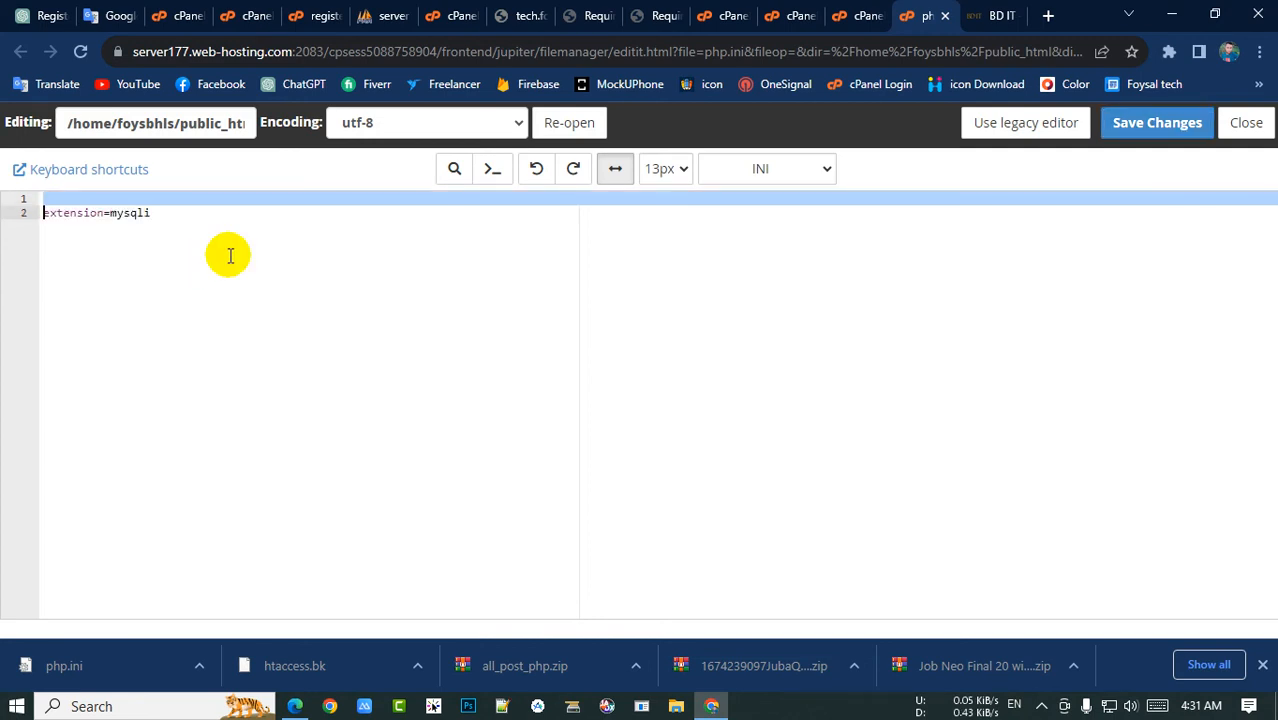
{"action": "type", "text": "allow_url_fopen = On display_errors = Off enable_dl = Off file_uploads = On max_execution_time = 120 max_input_time = 60 max_input_vars = 2000 memory_limit = 256M post_max_size = 312M session.gc_maxlifetime = 1440 session.save_path = \"/var/cpanel/php/sessions/ea-php74\" upload_max_filesize = 256M zlib.output_compression = Off"}
{"action": "left_click", "coordinate": [305, 362]}
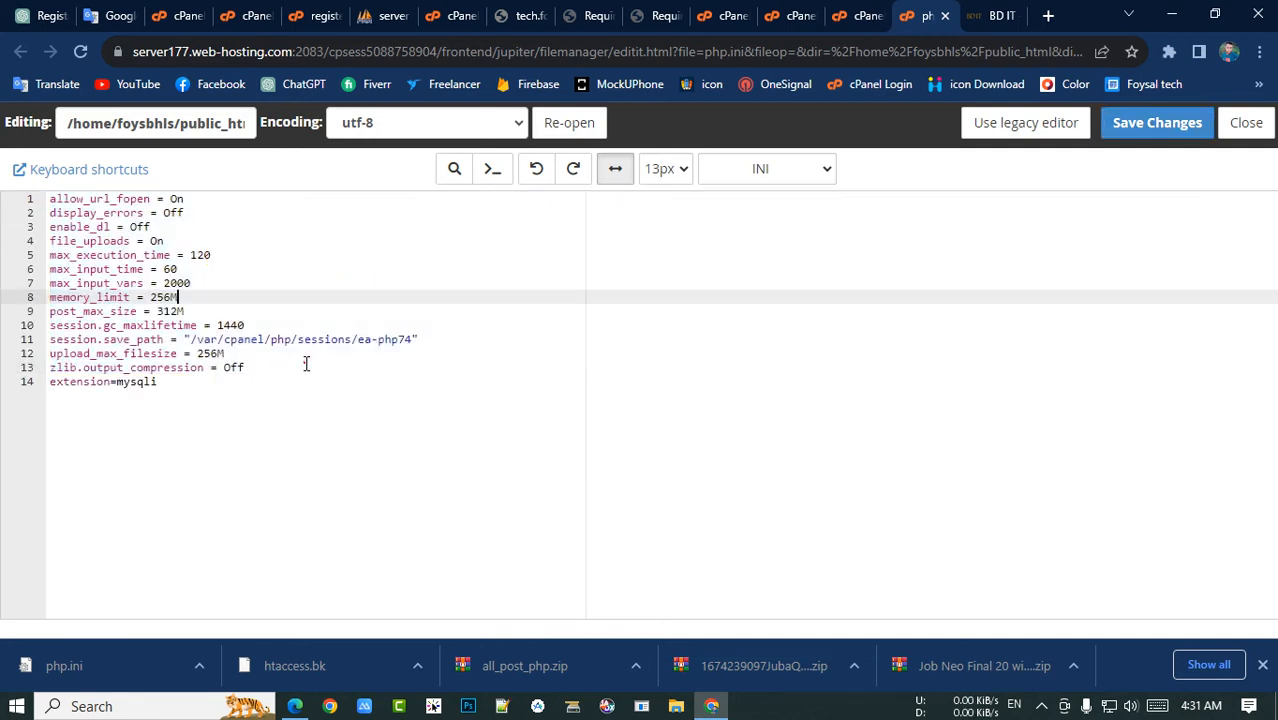
Delete the lines from allow_url_fopen through zlib.output_compression, keeping only extension=mysqli, and save php.ini.
{"action": "left_click_drag", "start_coordinate": [285, 365], "coordinate": [5, 185]}
{"action": "key", "text": "Delete"}
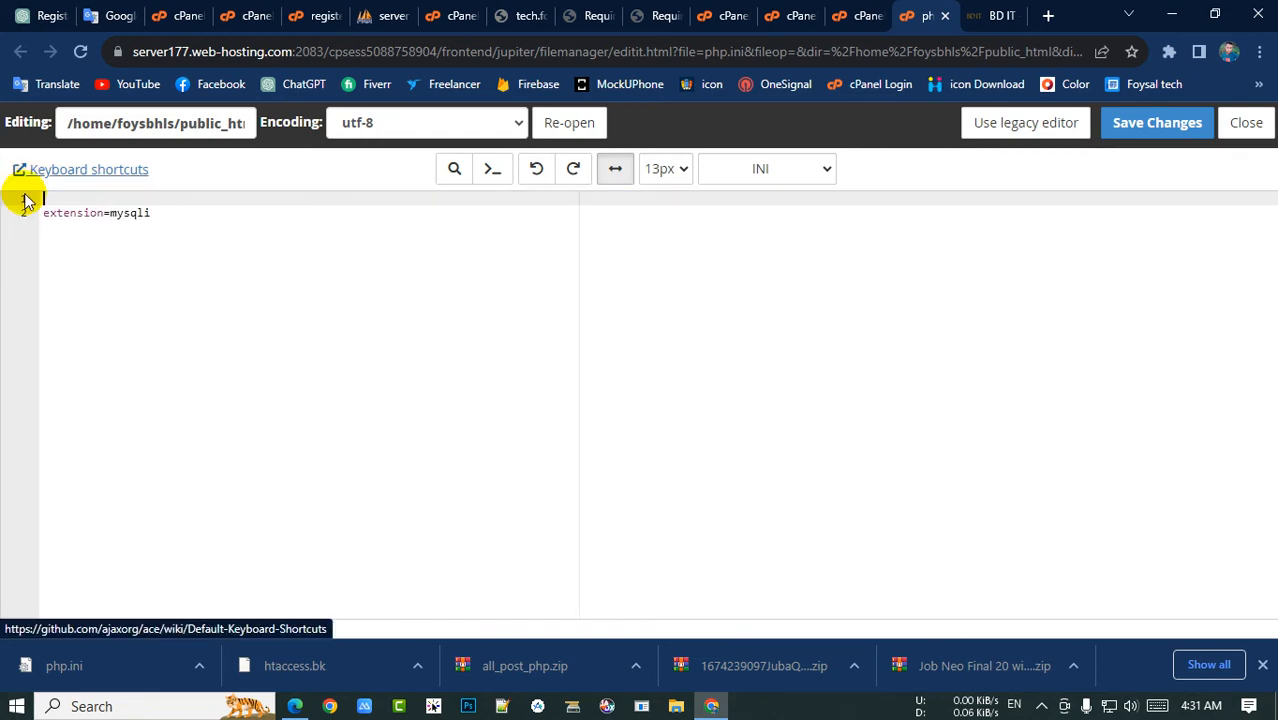
{"action": "key", "text": "Delete"}
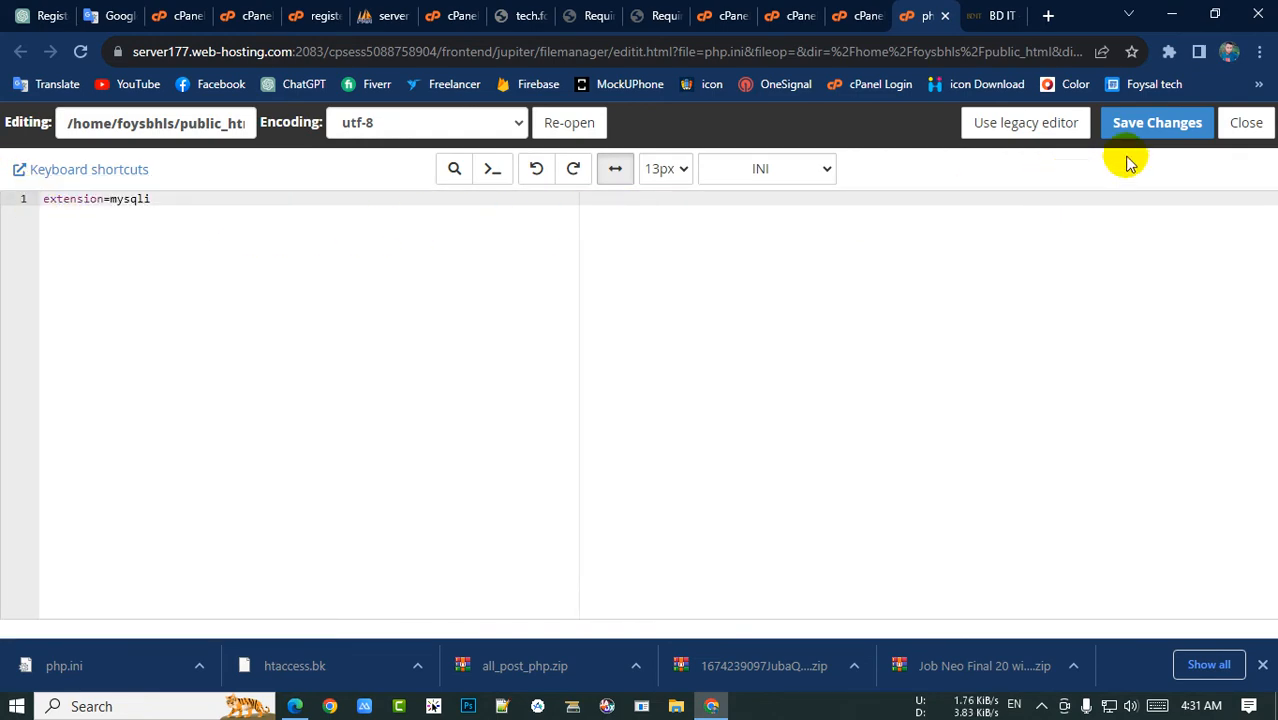
{"action": "left_click", "coordinate": [1155, 123]}
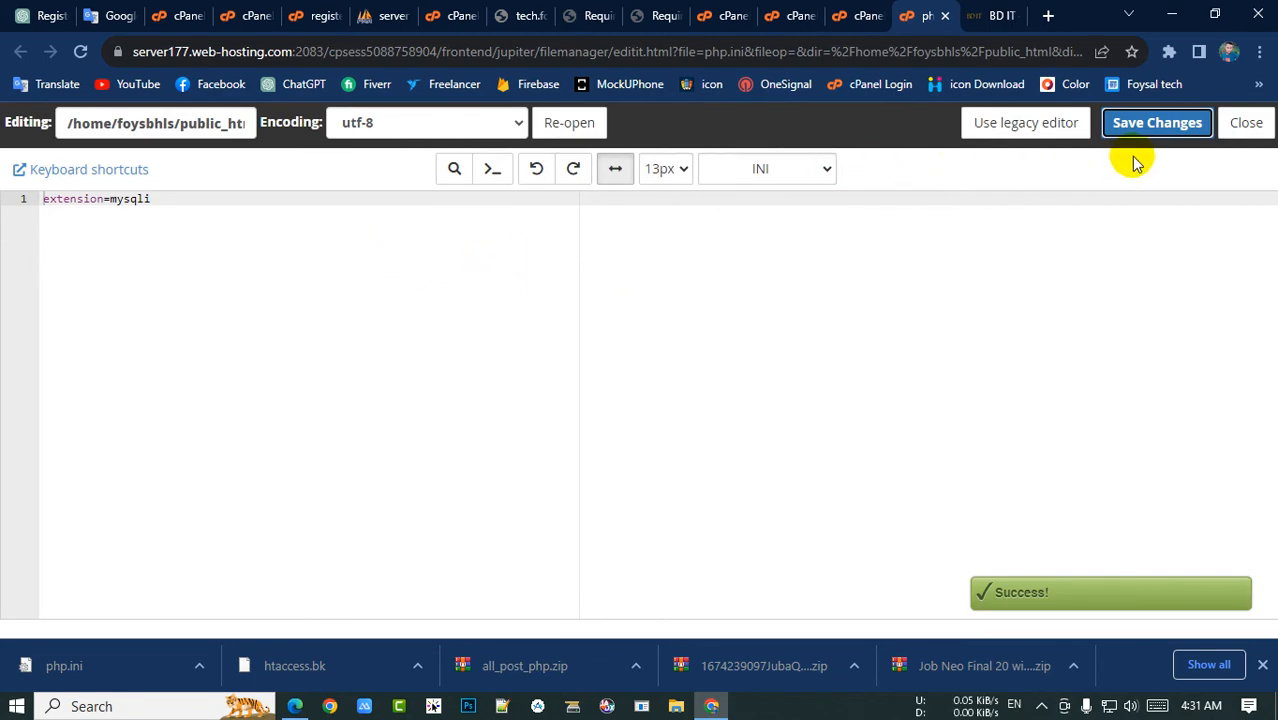
Switch back to foysalofficial.com and reload the page to check the site with the saved php.ini.
{"action": "left_click", "coordinate": [995, 15]}
{"action": "left_click", "coordinate": [337, 52]}
{"action": "key", "text": "Return"}
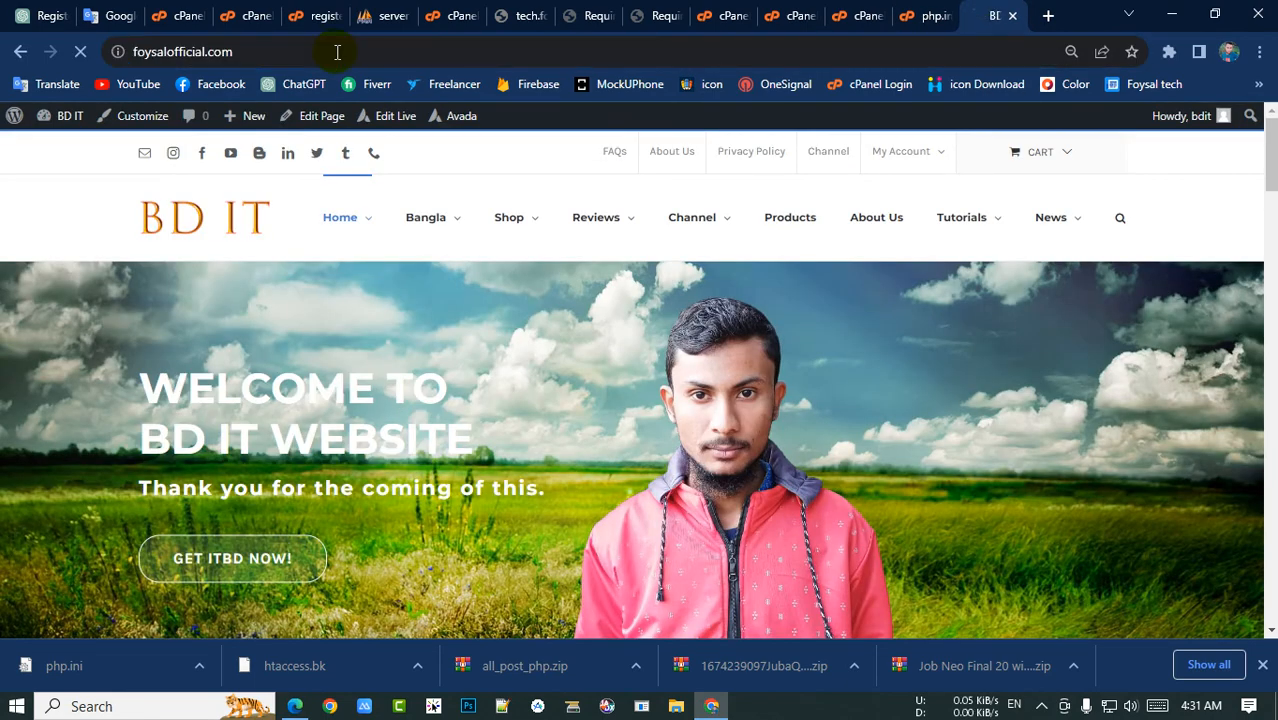